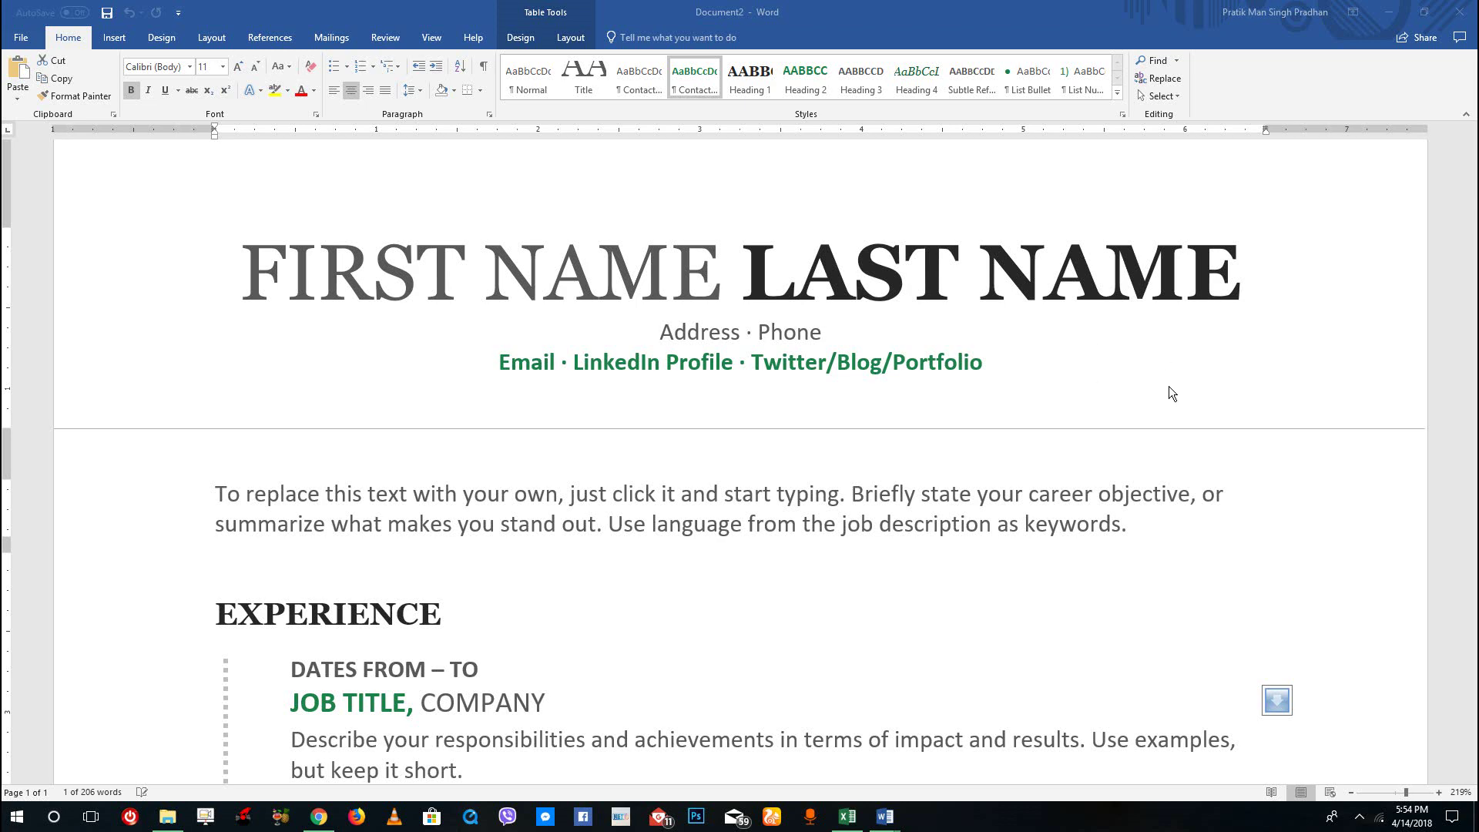
Select the objective placeholder paragraph and start overwriting it with 'This is a title.'.
{"action": "left_click", "coordinate": [1036, 363]}
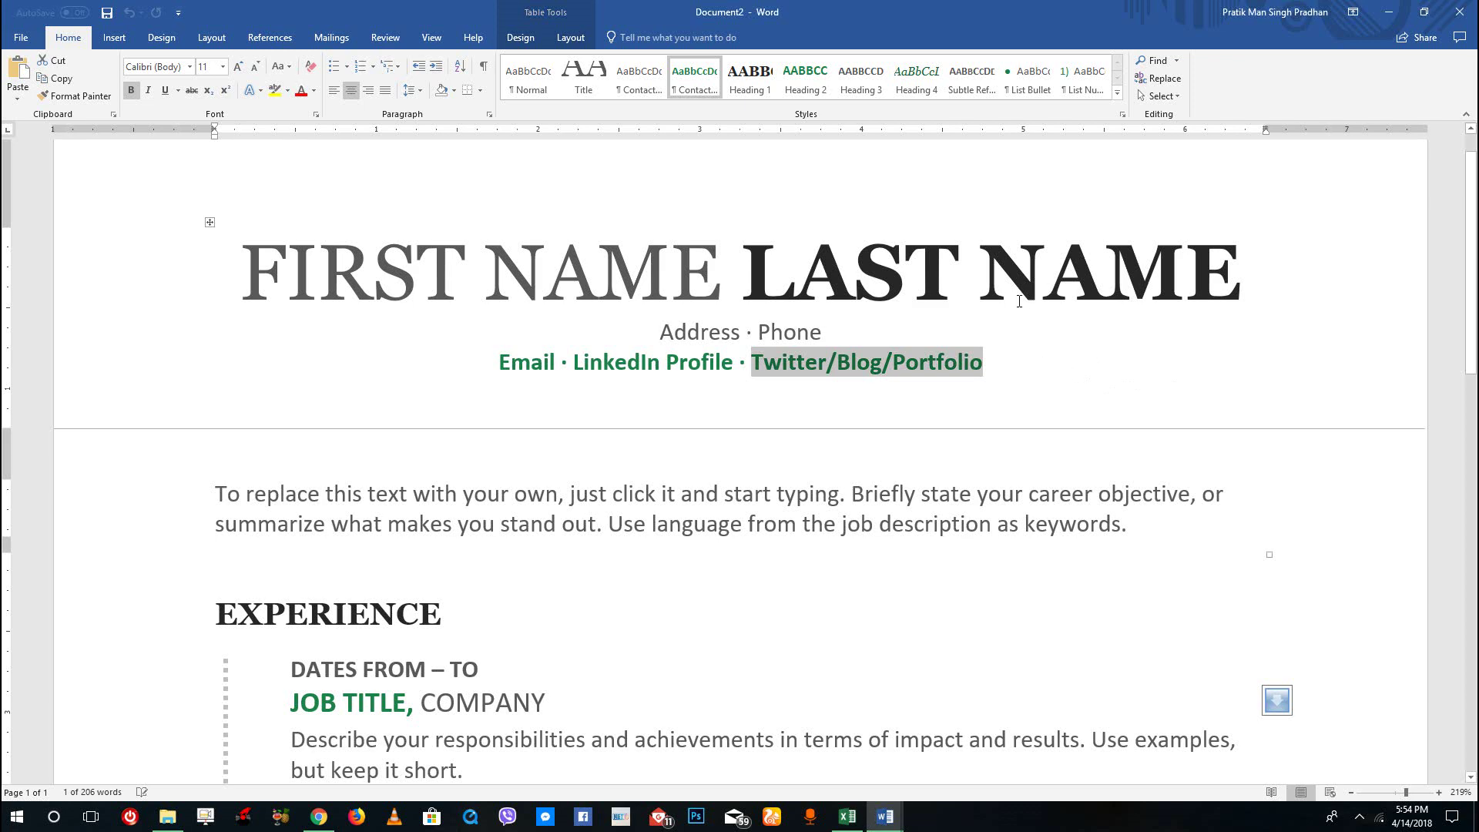
{"action": "left_click", "coordinate": [979, 298]}
{"action": "left_click", "coordinate": [962, 393]}
{"action": "left_click", "coordinate": [602, 362]}
{"action": "left_click", "coordinate": [269, 492]}
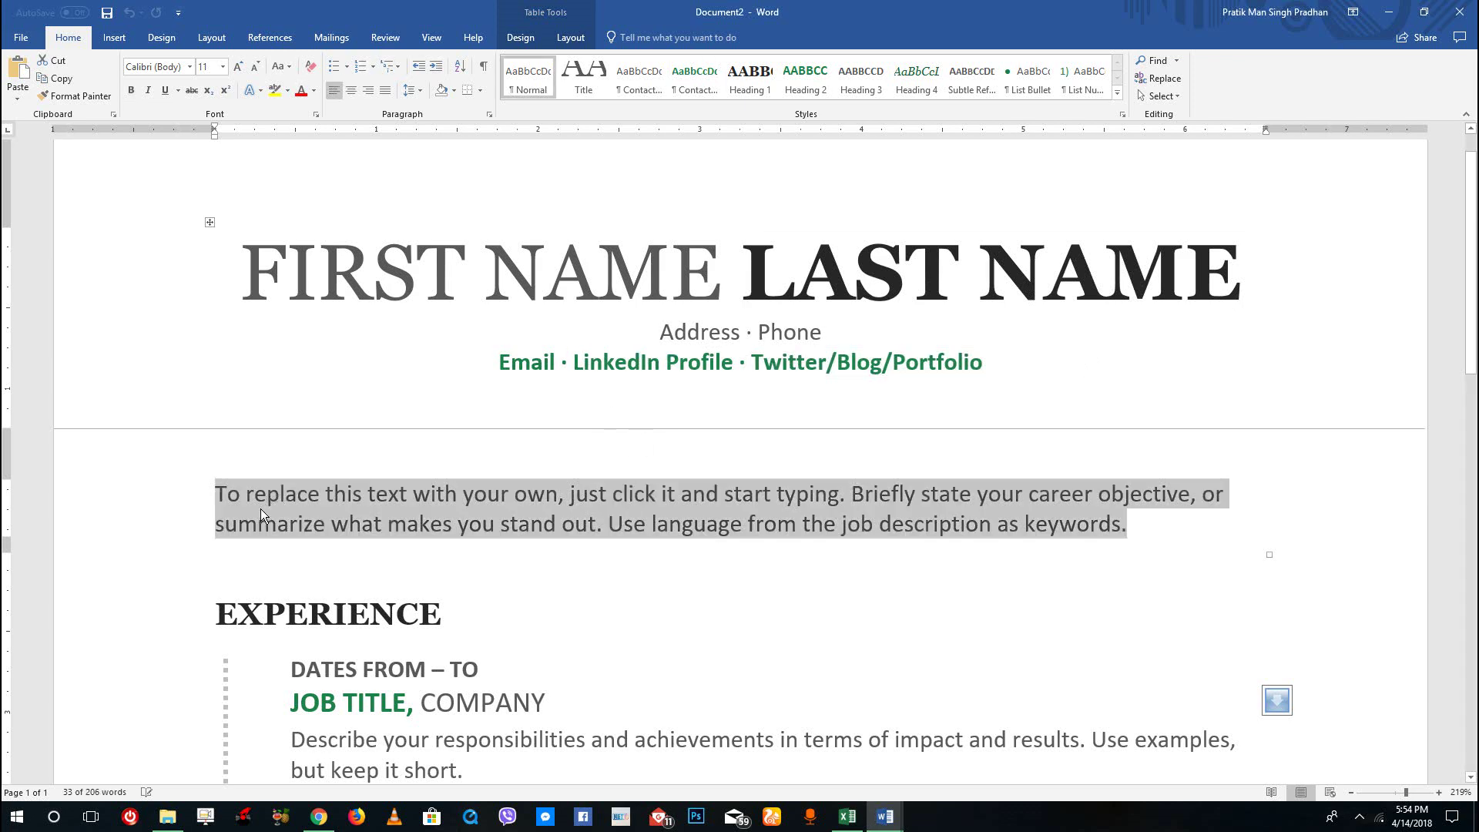
{"action": "type", "text": "fg"}
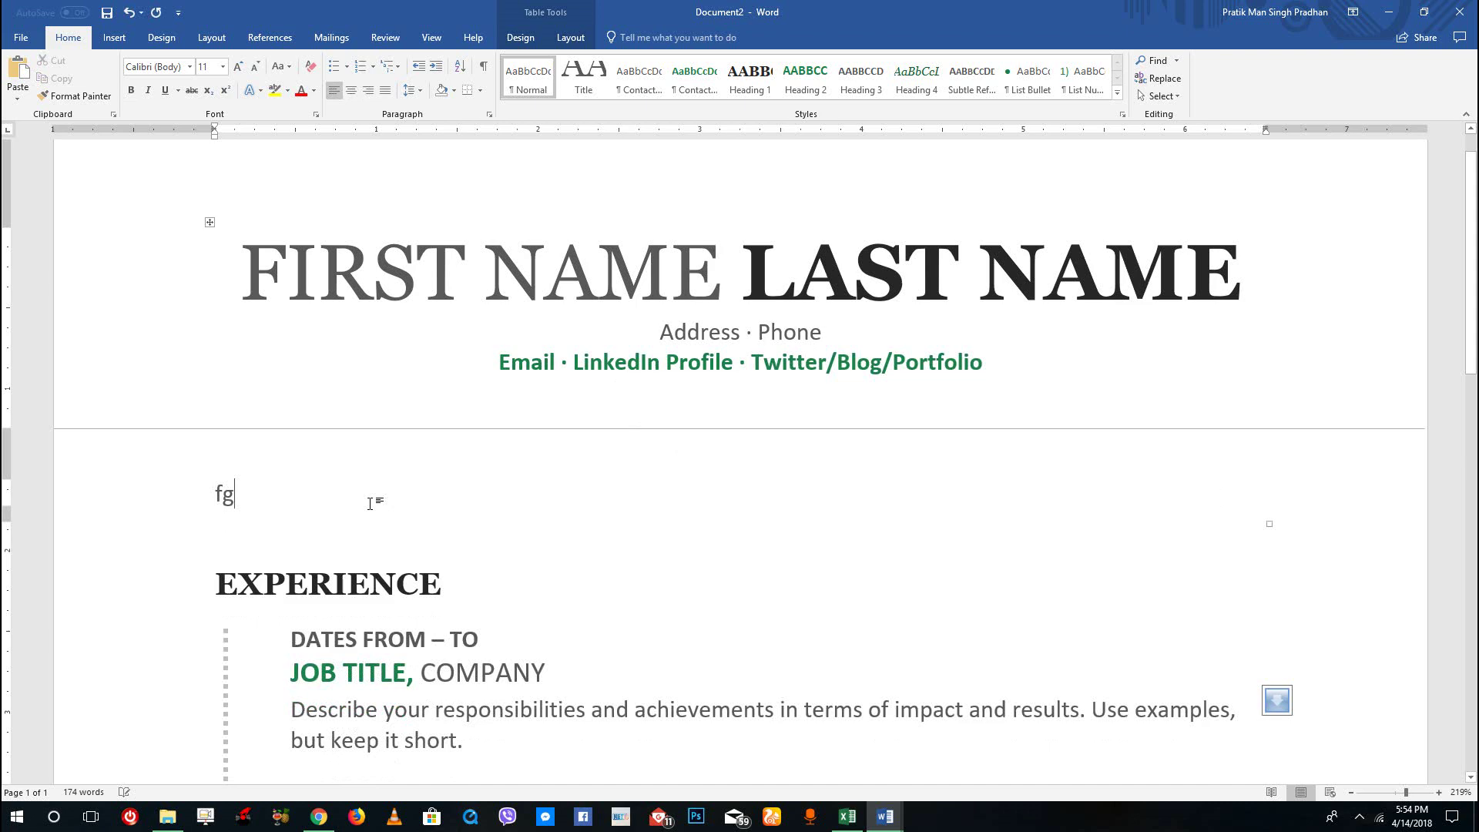
{"action": "key", "text": "BackSpace"}
{"action": "key", "text": "BackSpace"}
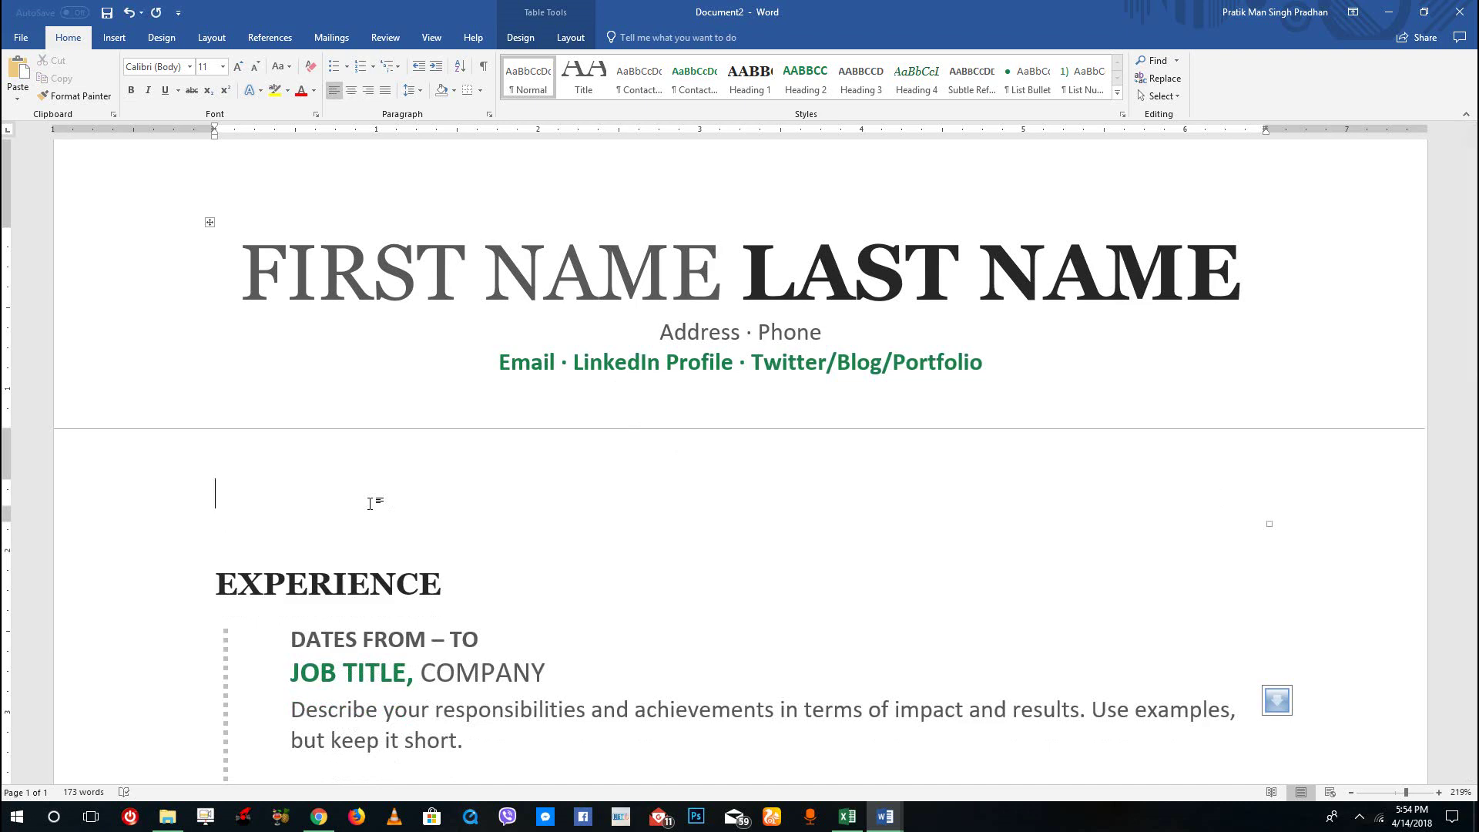
{"action": "type", "text": "This is a "}
{"action": "type", "text": "ti"}
{"action": "type", "text": "tle."}
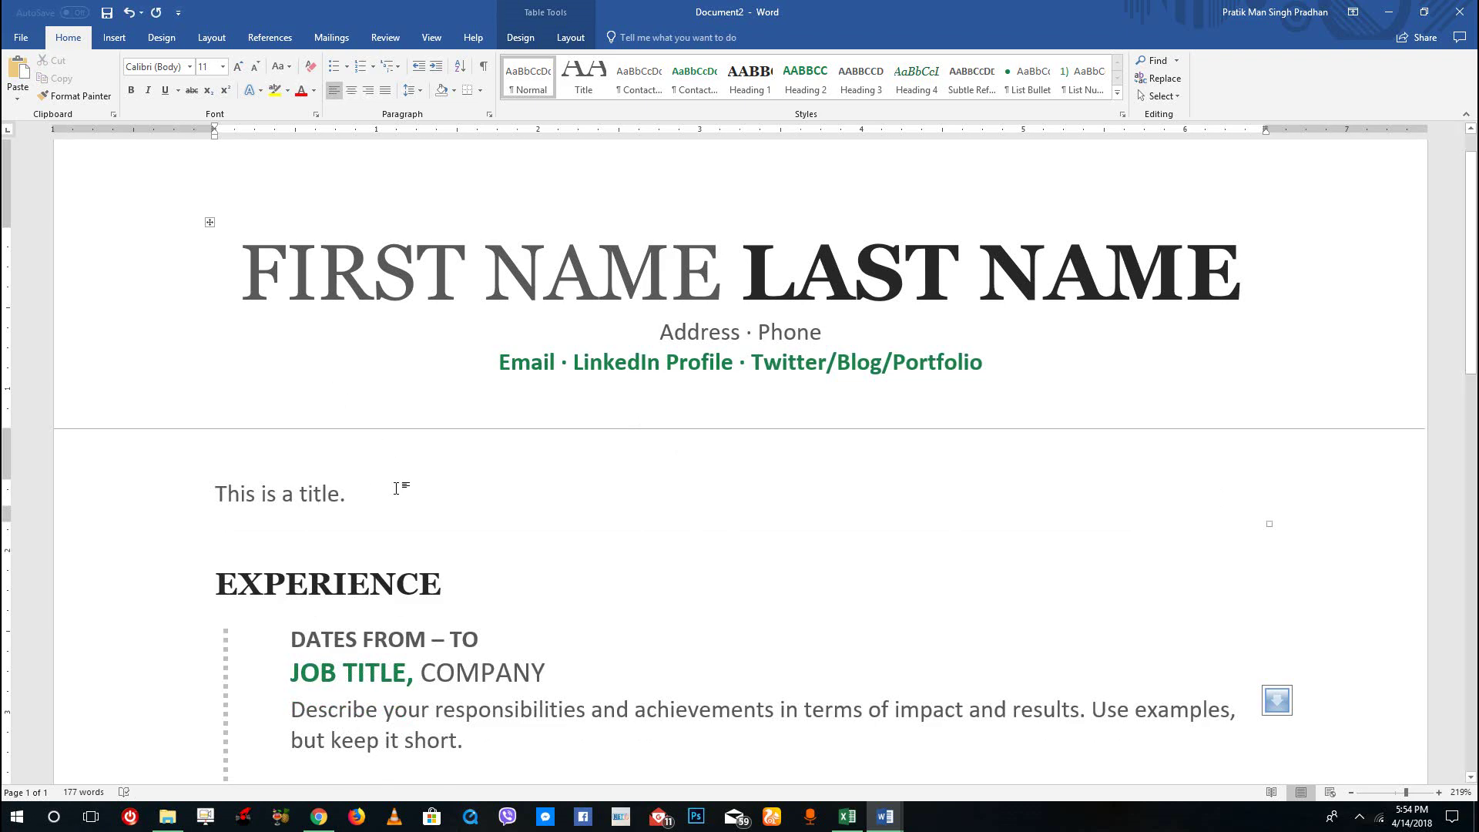
Select the full line 'This is a title.', dismissing the right-click menu along the way.
{"action": "left_click_drag", "start_coordinate": [397, 493], "coordinate": [208, 493]}
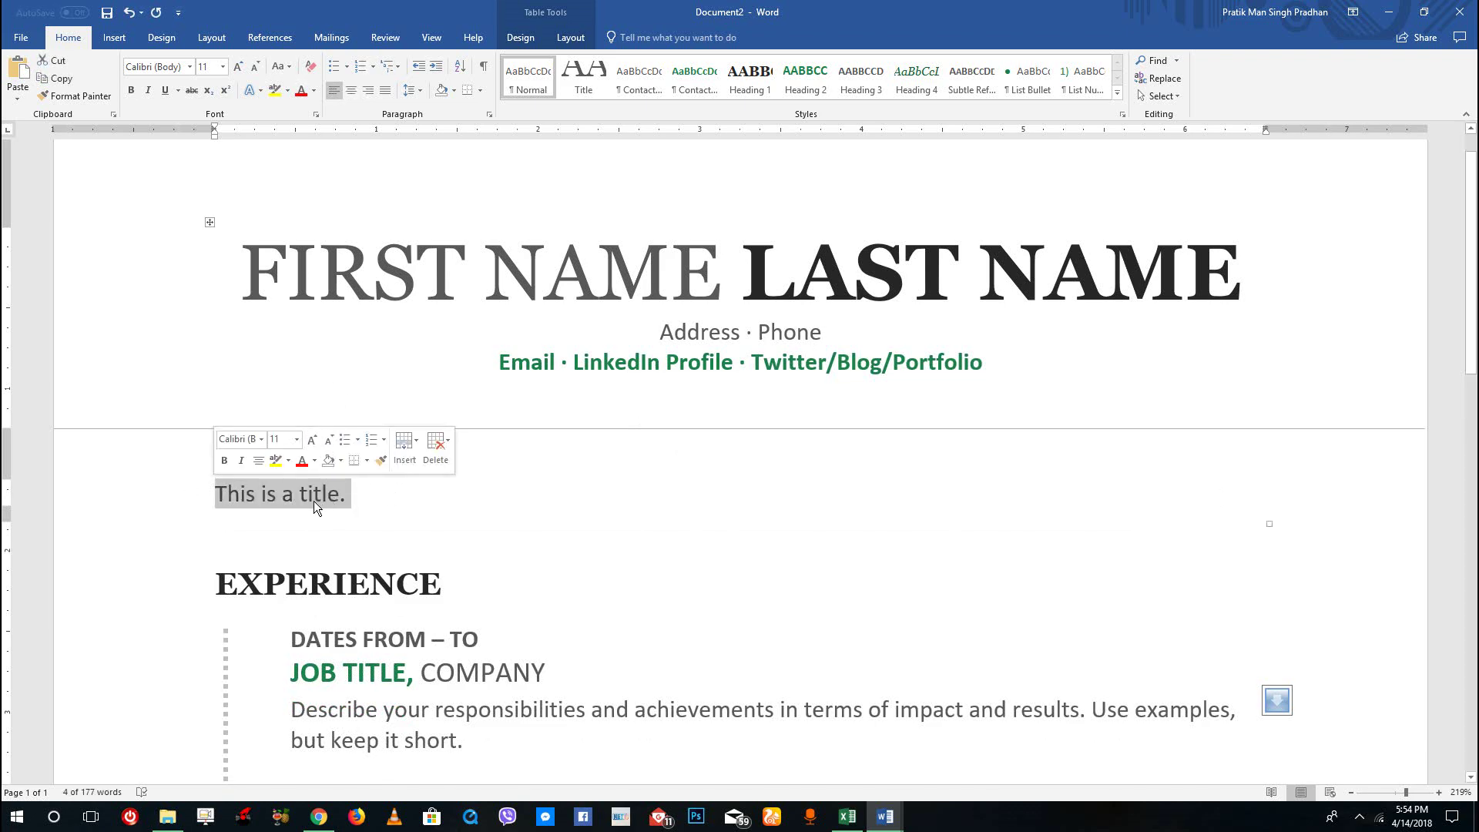
{"action": "left_click_drag", "start_coordinate": [390, 535], "coordinate": [213, 490]}
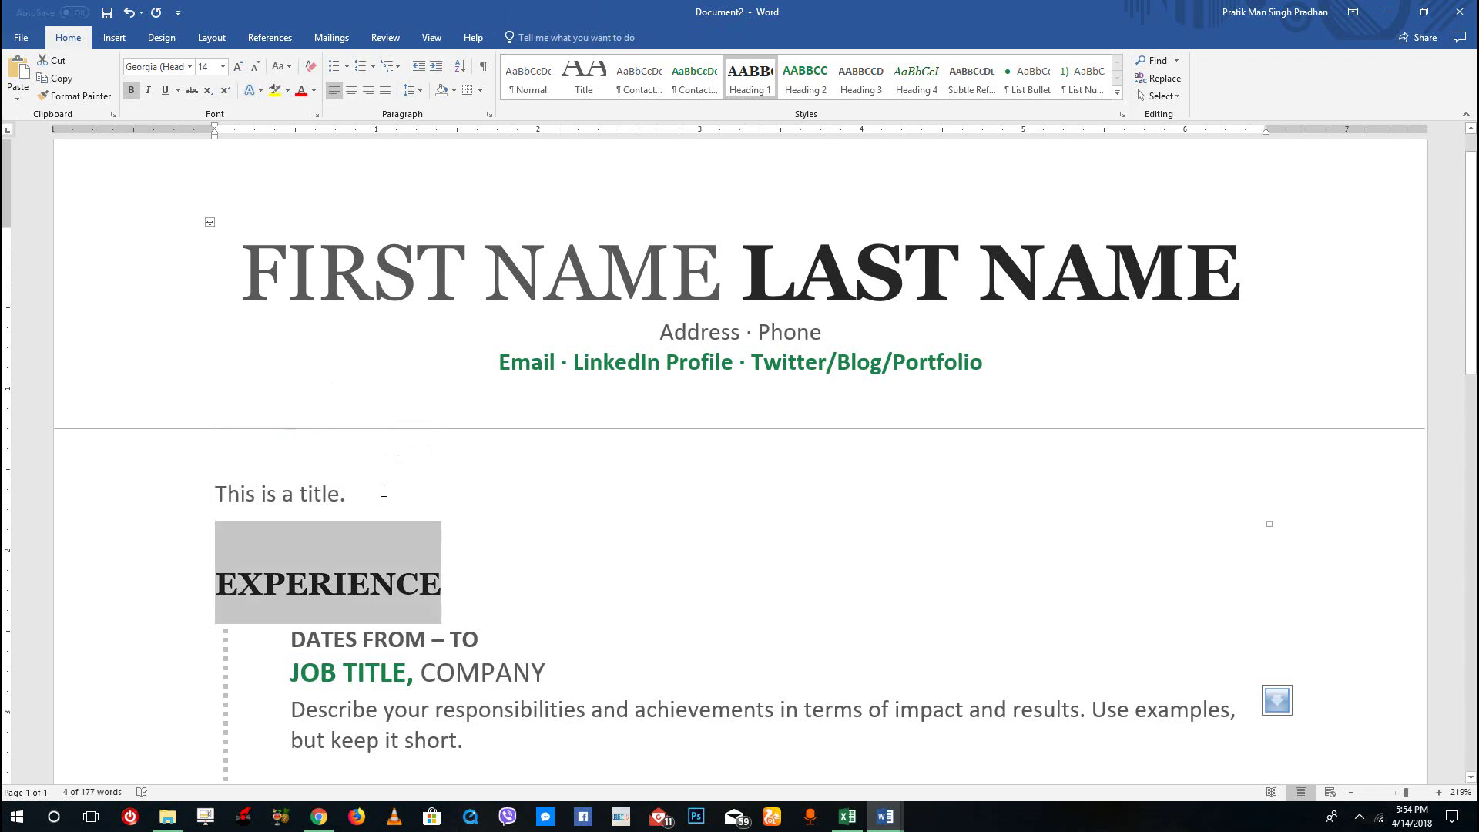
{"action": "right_click", "coordinate": [245, 490]}
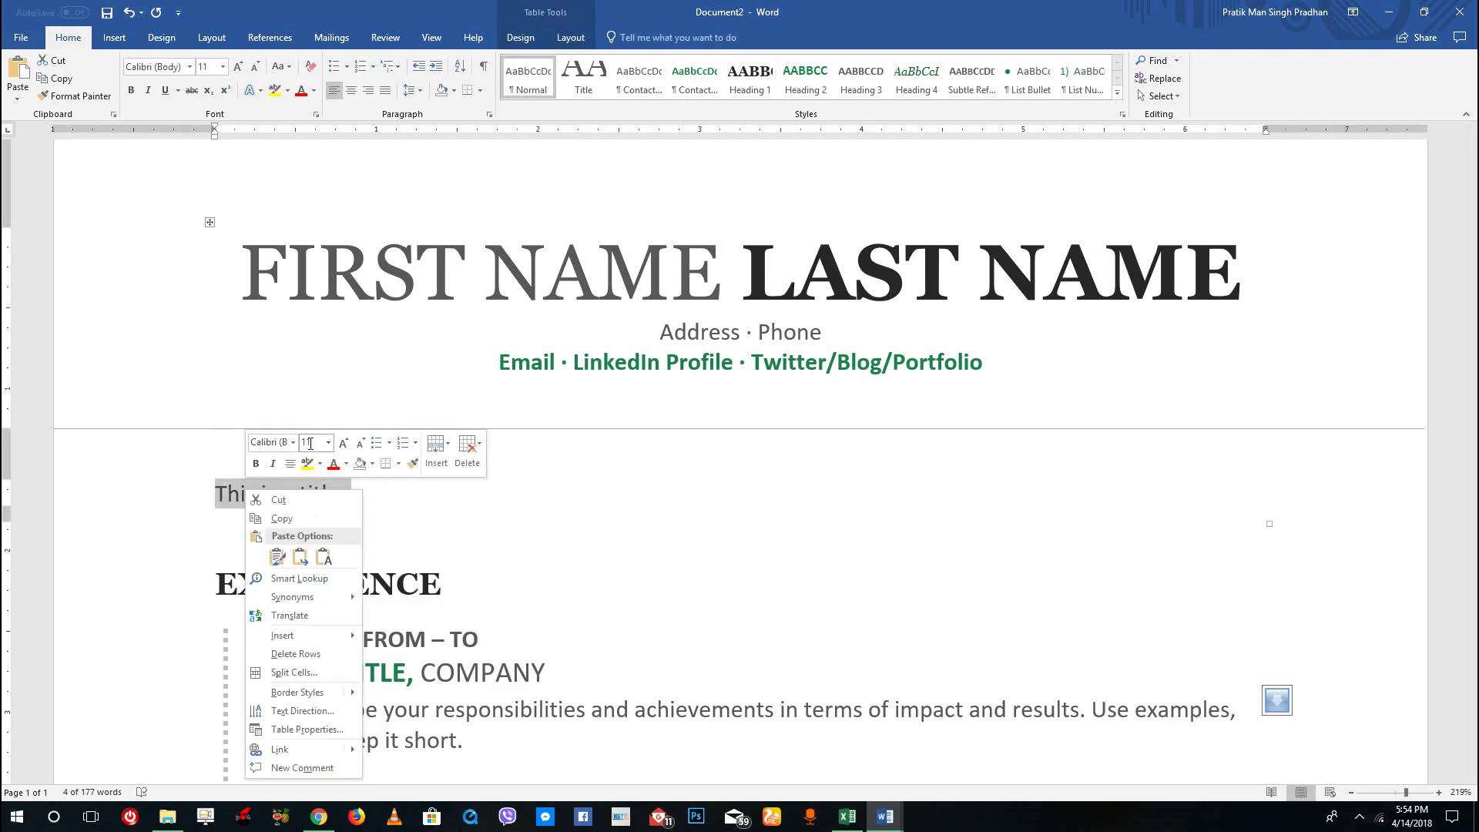
{"action": "left_click", "coordinate": [447, 501]}
{"action": "left_click", "coordinate": [392, 493]}
{"action": "left_click_drag", "start_coordinate": [392, 492], "coordinate": [215, 497]}
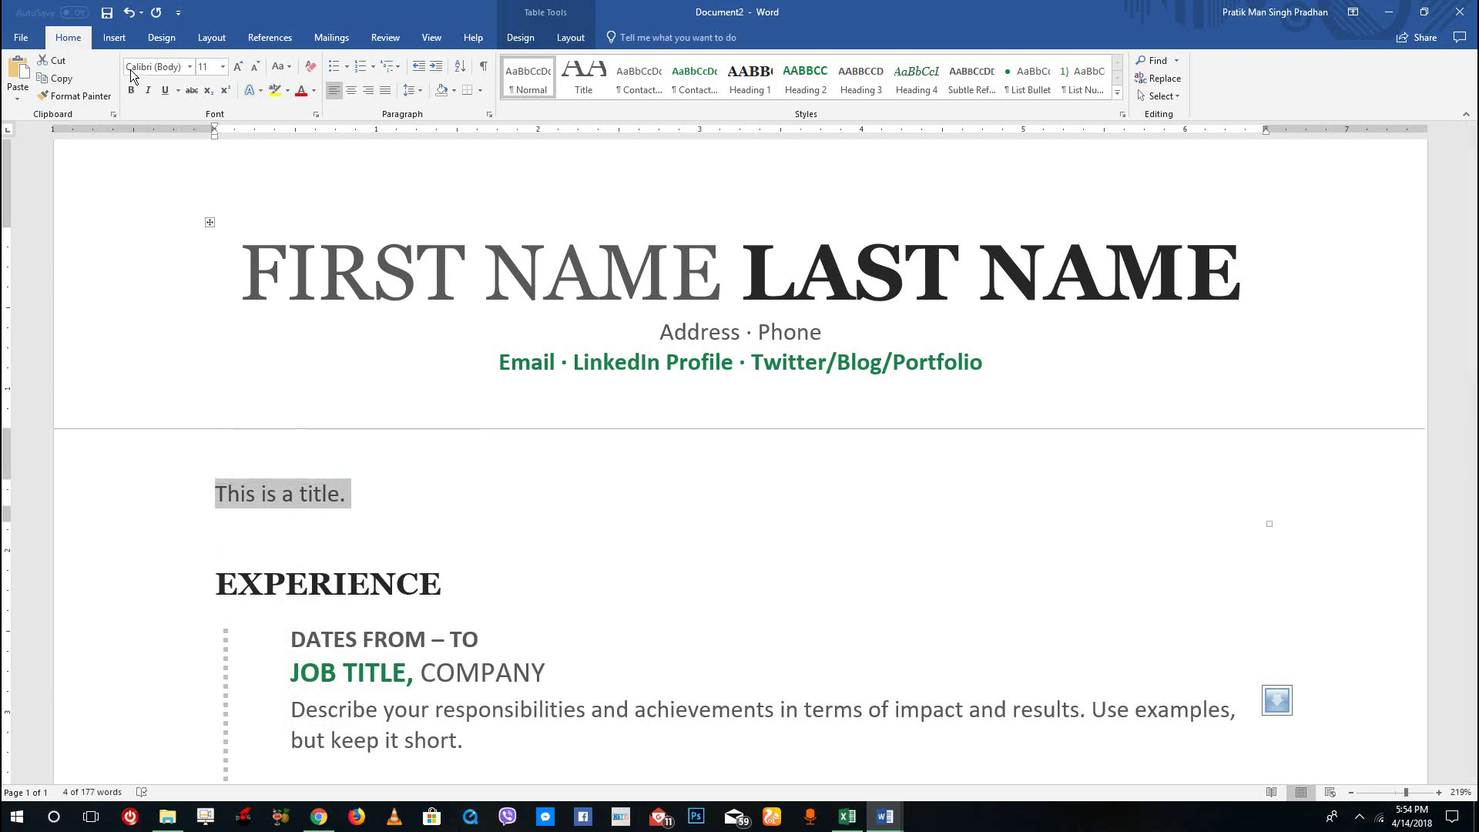
Apply Sentence case to the test sentence, reselecting the whole line in between.
{"action": "left_click", "coordinate": [290, 68]}
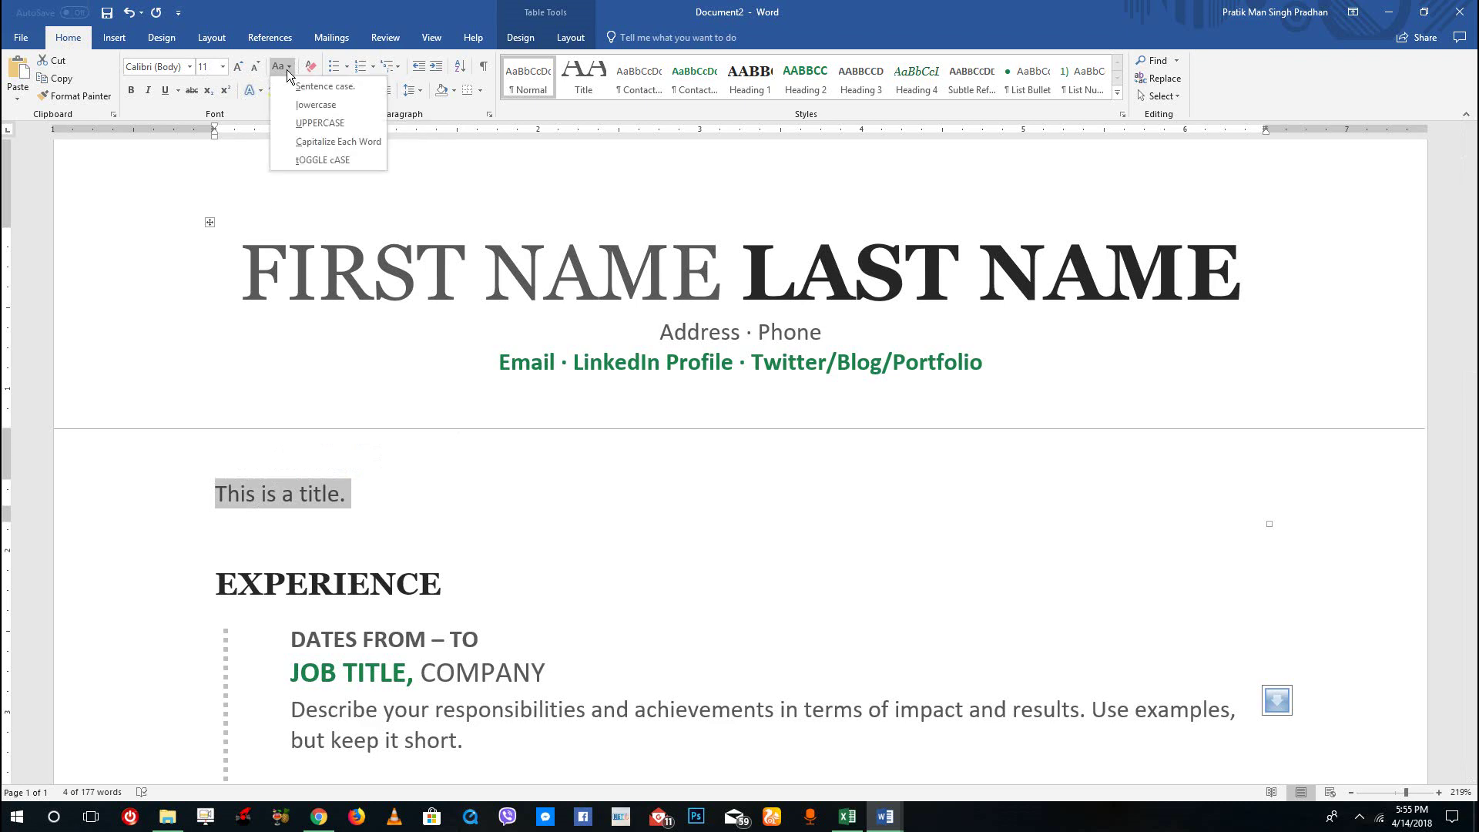
{"action": "left_click", "coordinate": [294, 87]}
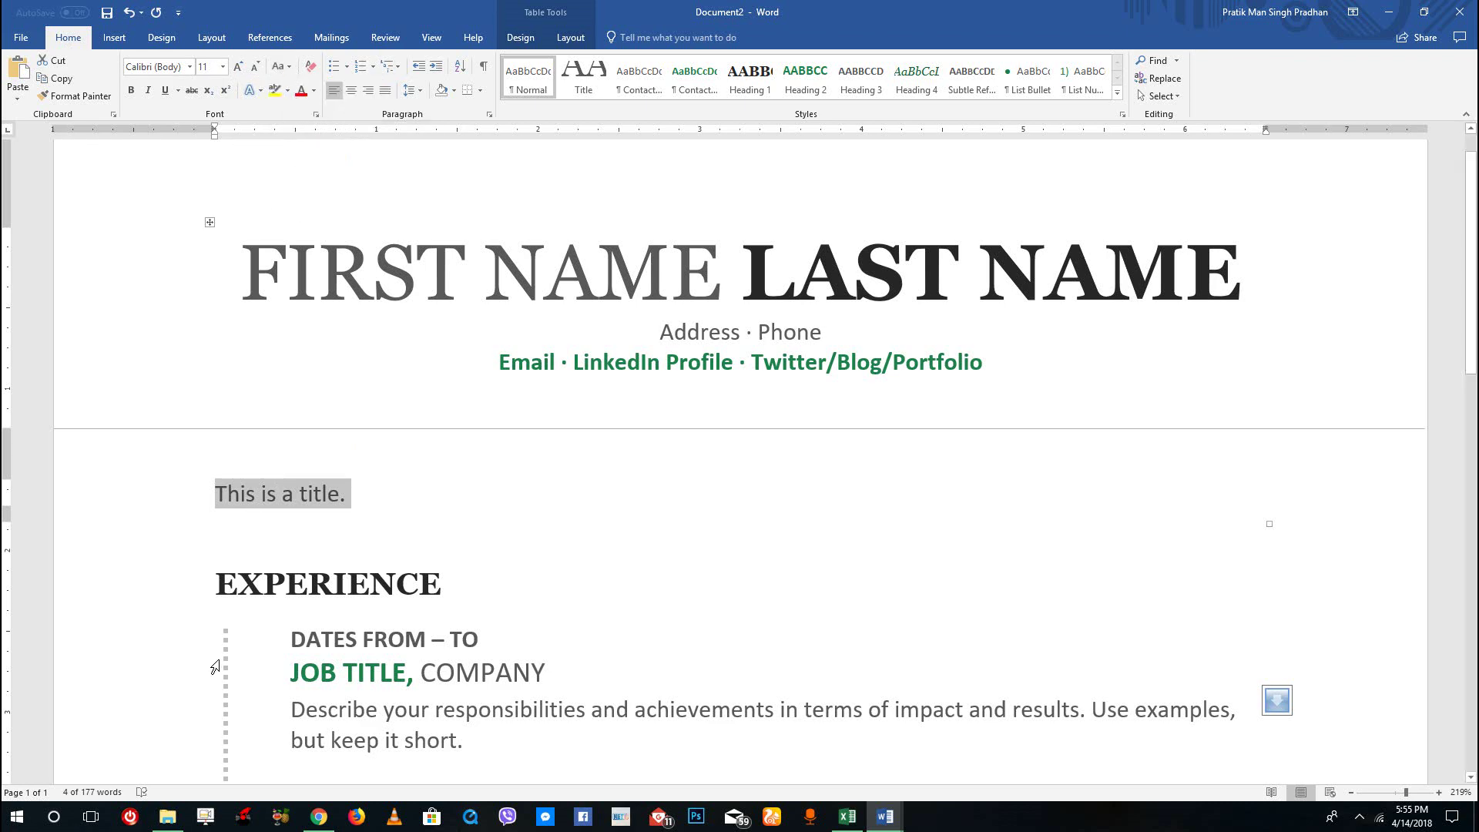
{"action": "left_click_drag", "start_coordinate": [221, 500], "coordinate": [215, 495]}
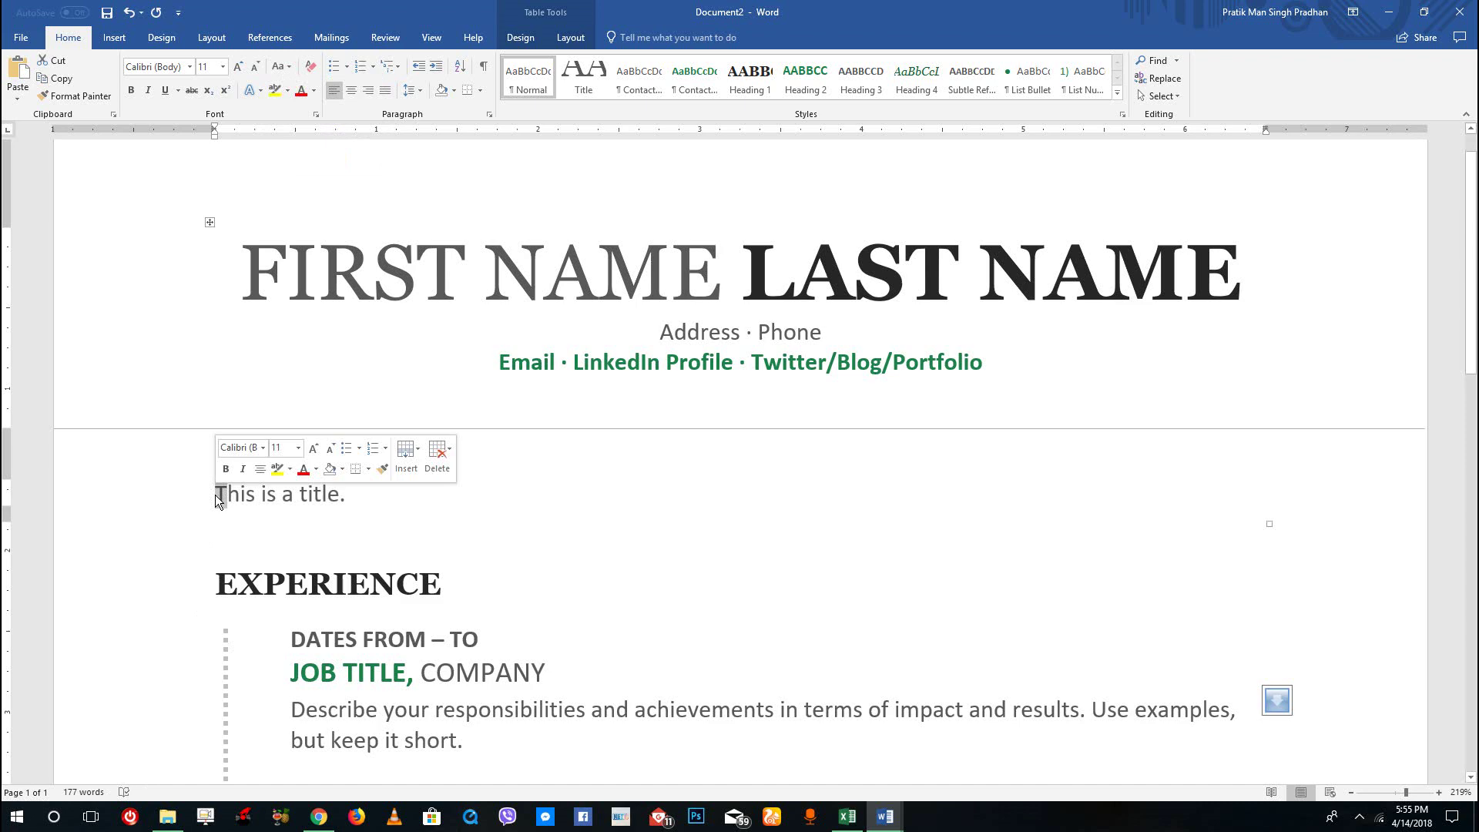
{"action": "type", "text": "t"}
{"action": "left_click_drag", "start_coordinate": [356, 493], "coordinate": [215, 493]}
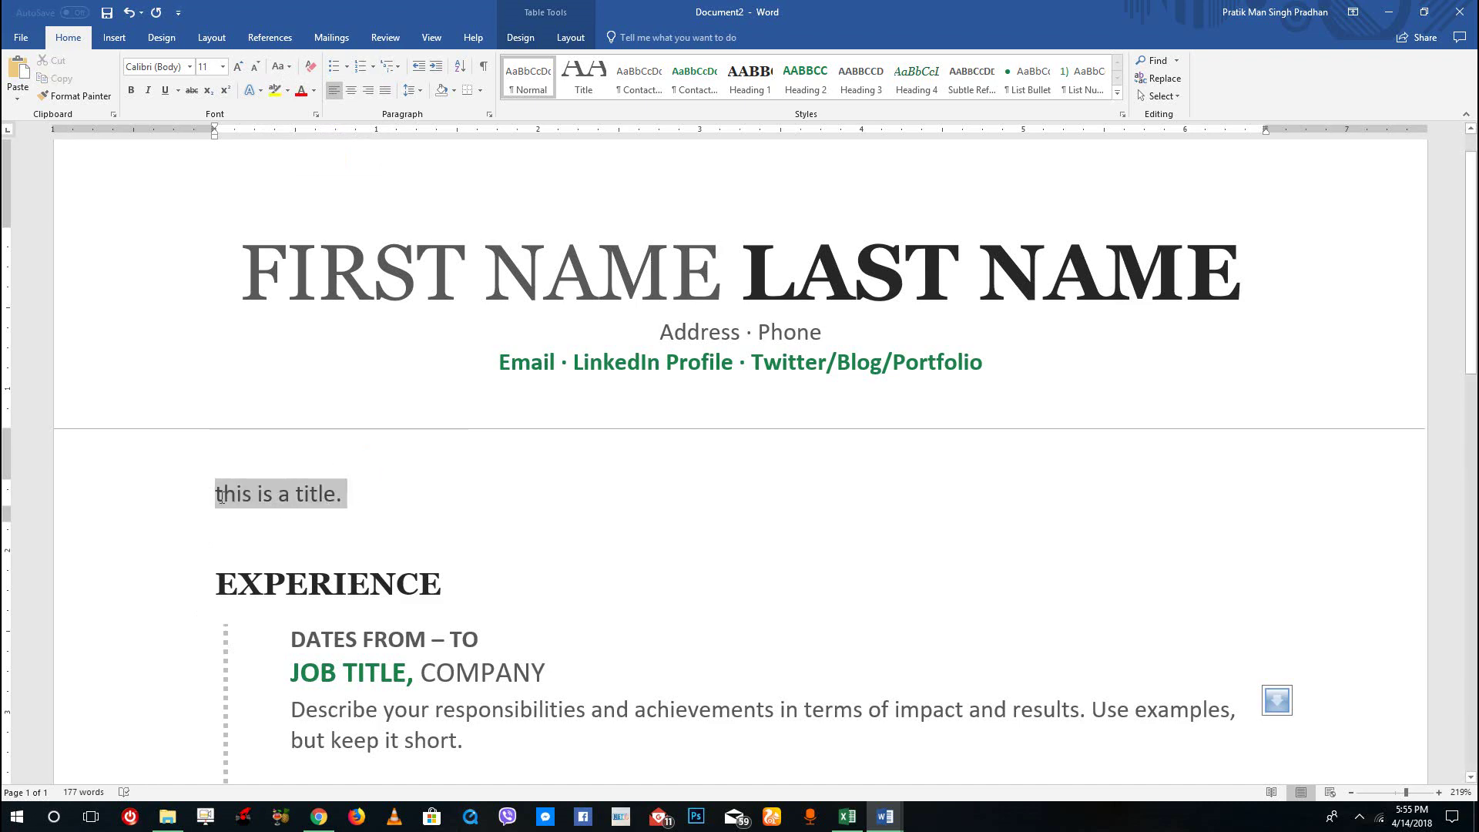
{"action": "left_click", "coordinate": [279, 66]}
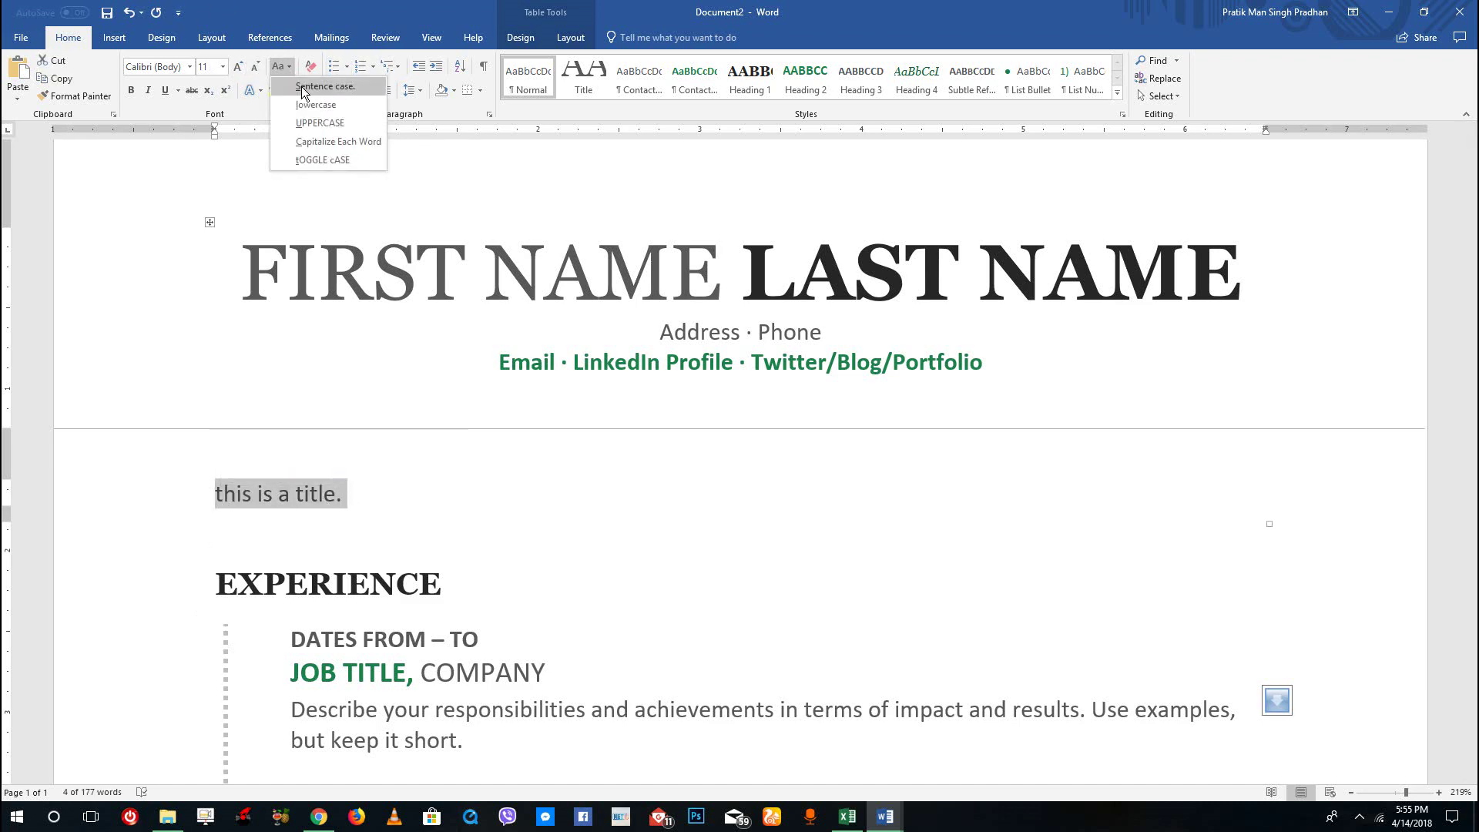
{"action": "left_click", "coordinate": [296, 87]}
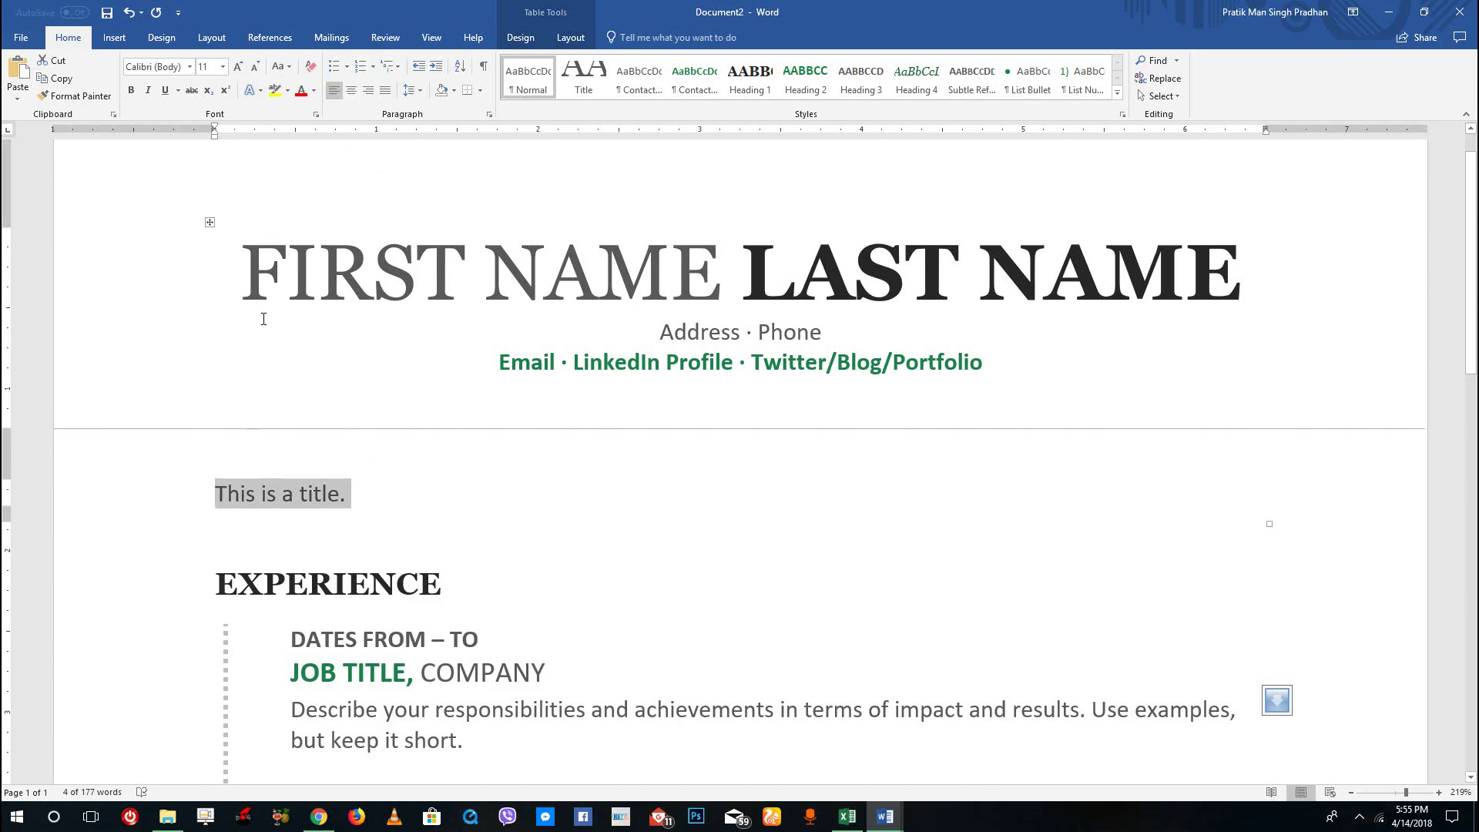
Change the sentence to lowercase, then to UPPERCASE.
{"action": "left_click", "coordinate": [290, 67]}
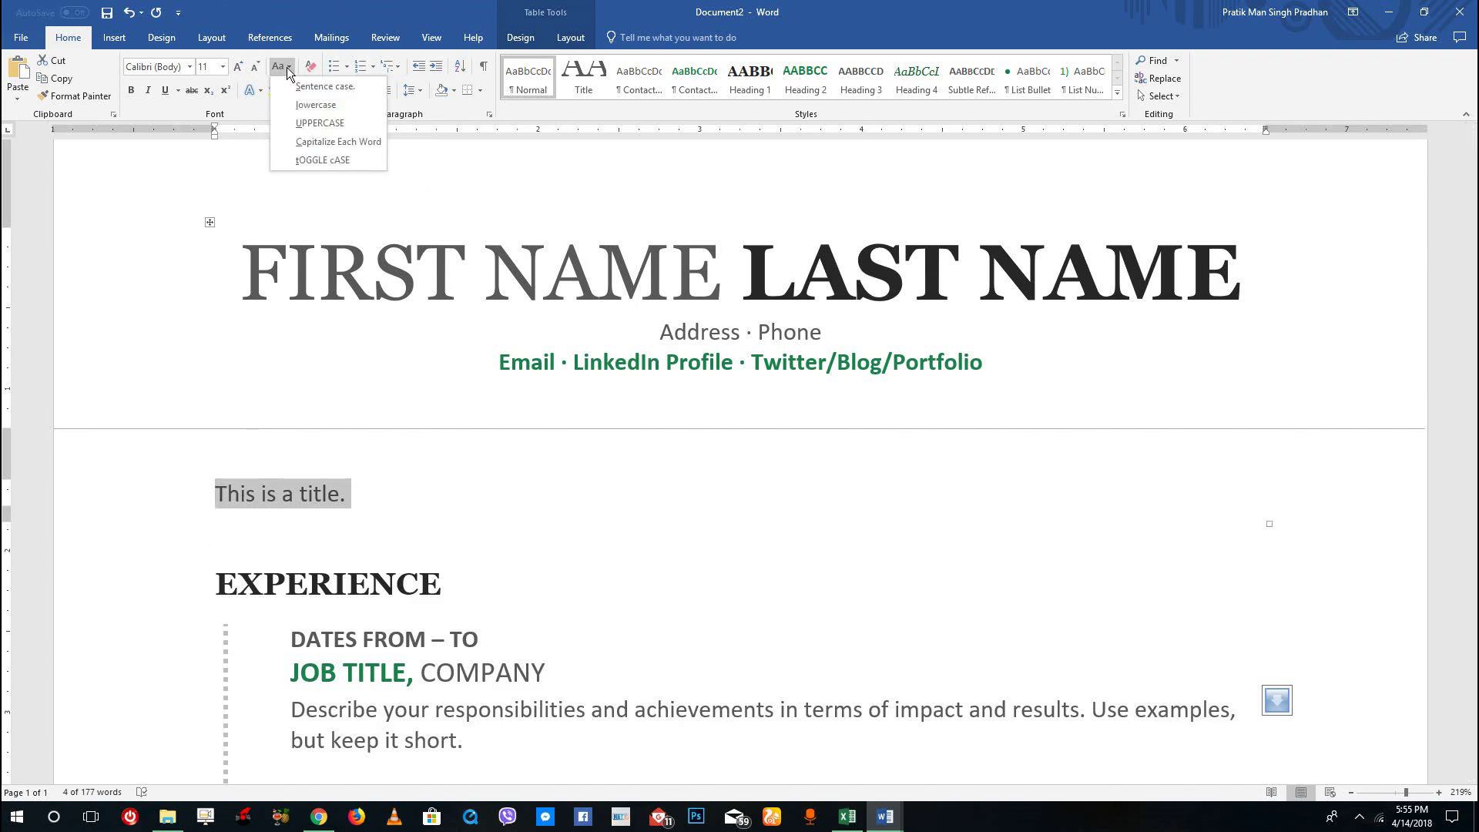
{"action": "left_click", "coordinate": [326, 105]}
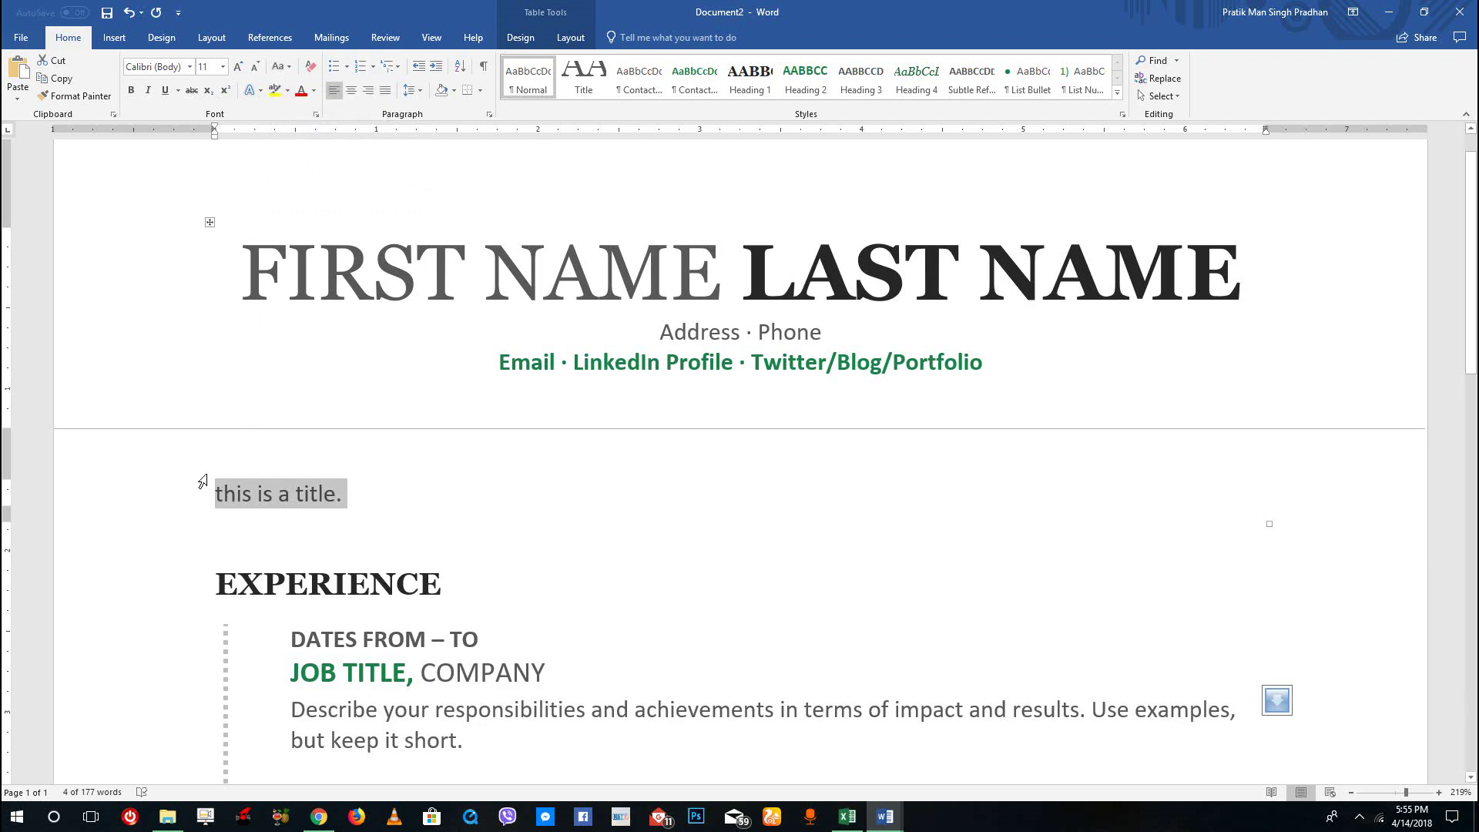
{"action": "left_click", "coordinate": [283, 66]}
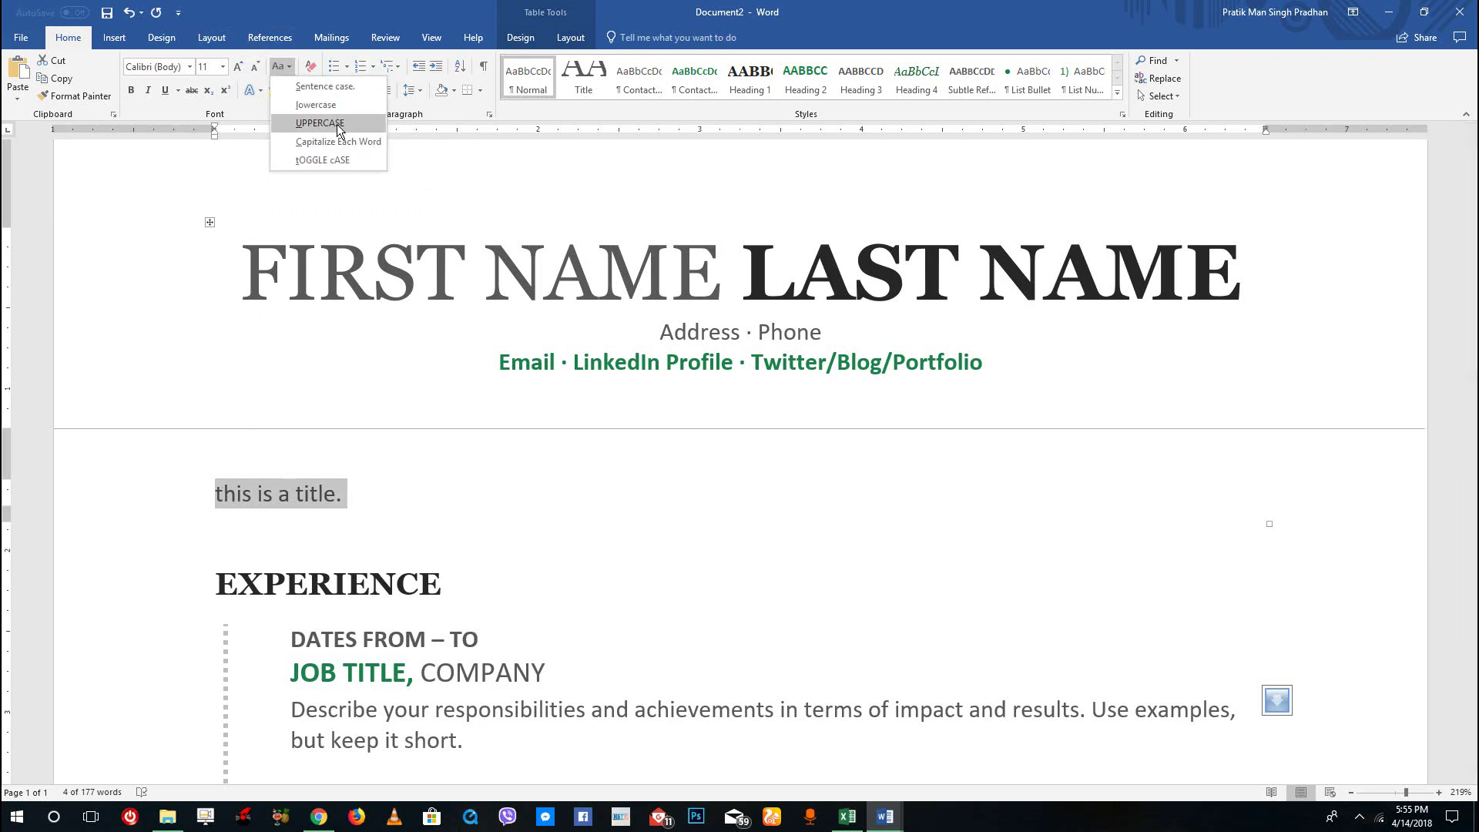
{"action": "left_click", "coordinate": [338, 130]}
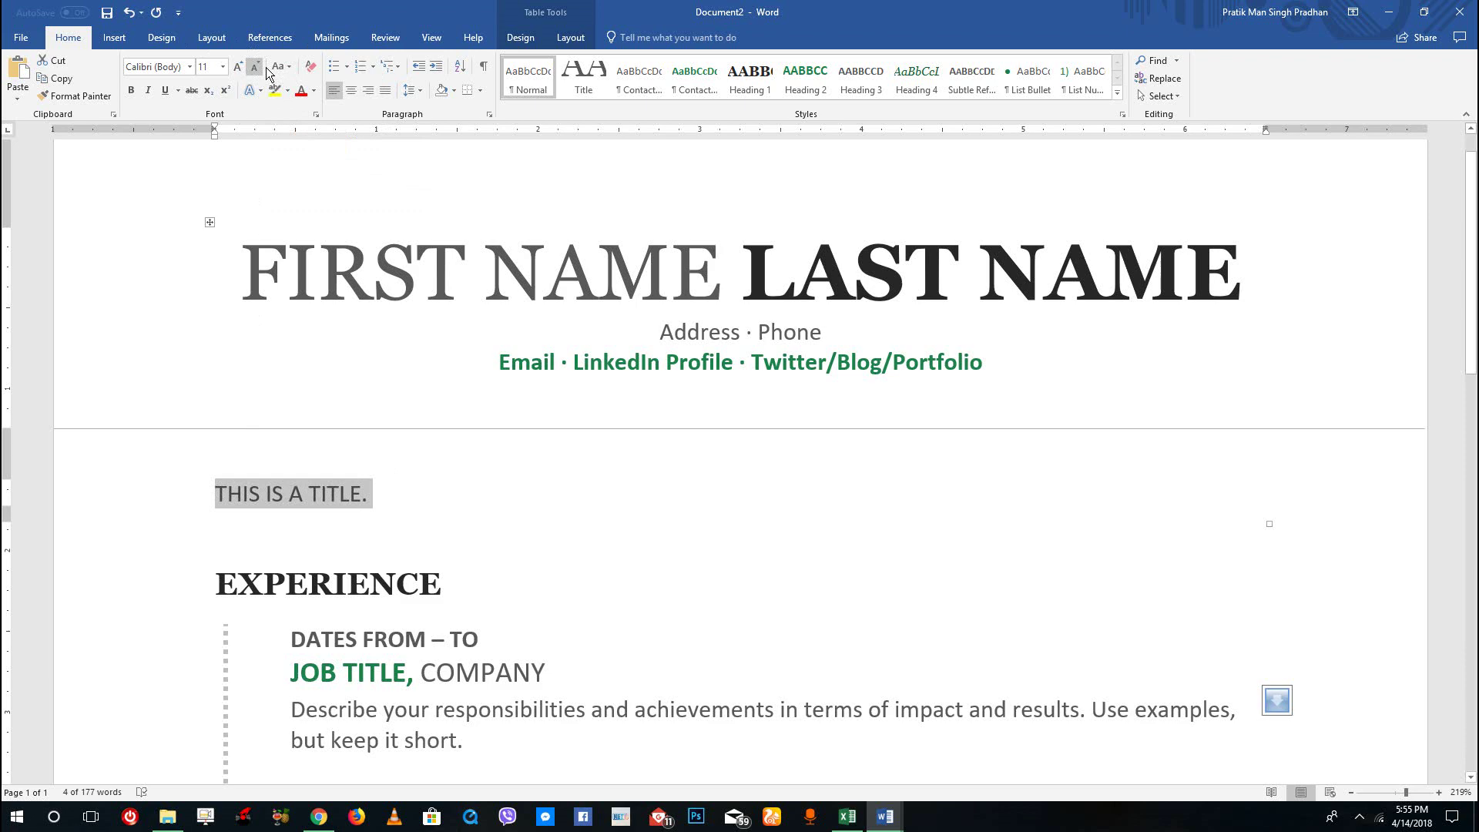
Apply Capitalize Each Word, then tOGGLE cASE, to the title sentence.
{"action": "left_click", "coordinate": [278, 67]}
{"action": "left_click", "coordinate": [339, 142]}
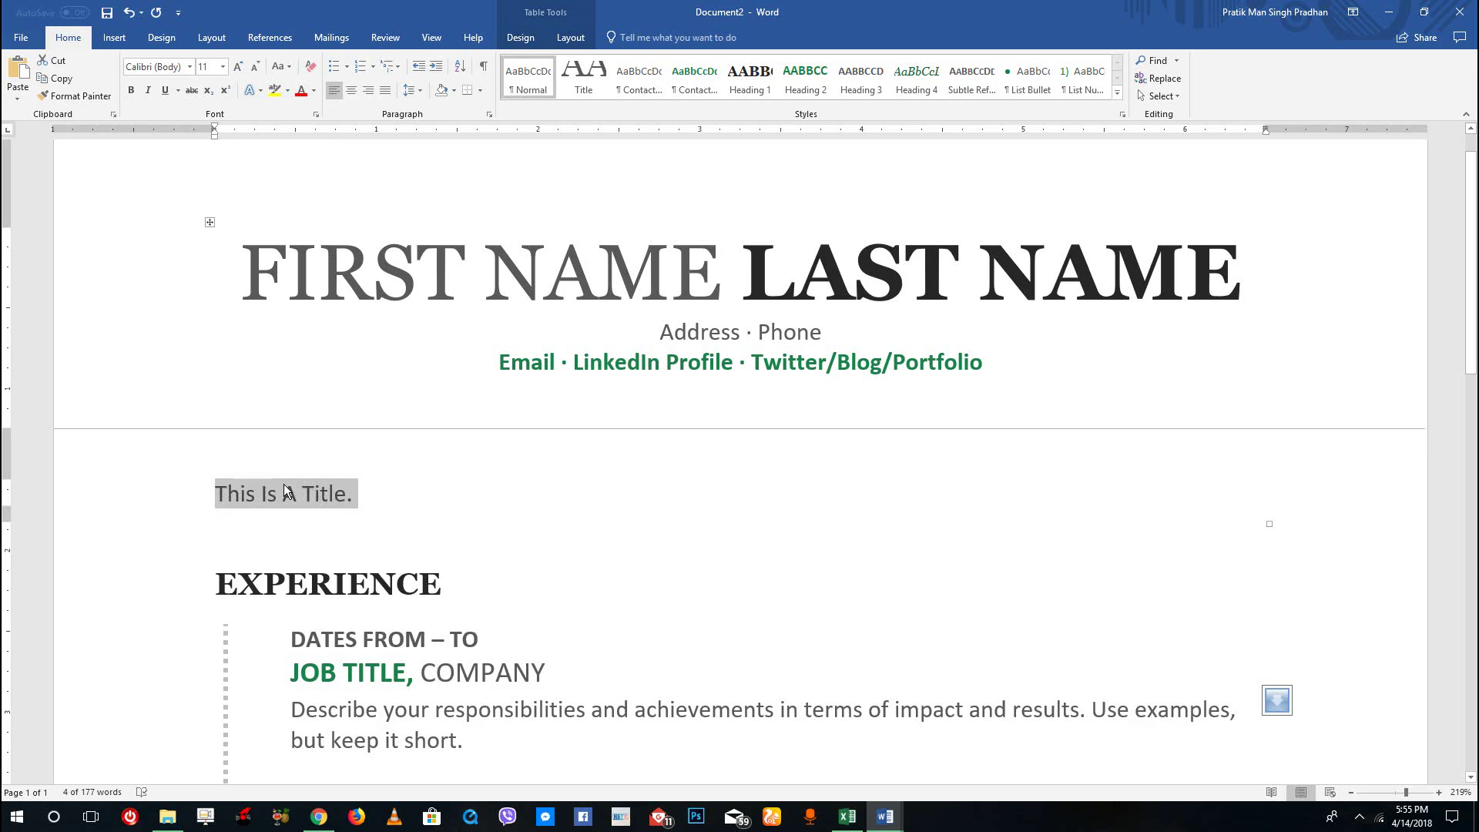
{"action": "left_click", "coordinate": [288, 68]}
{"action": "left_click", "coordinate": [302, 162]}
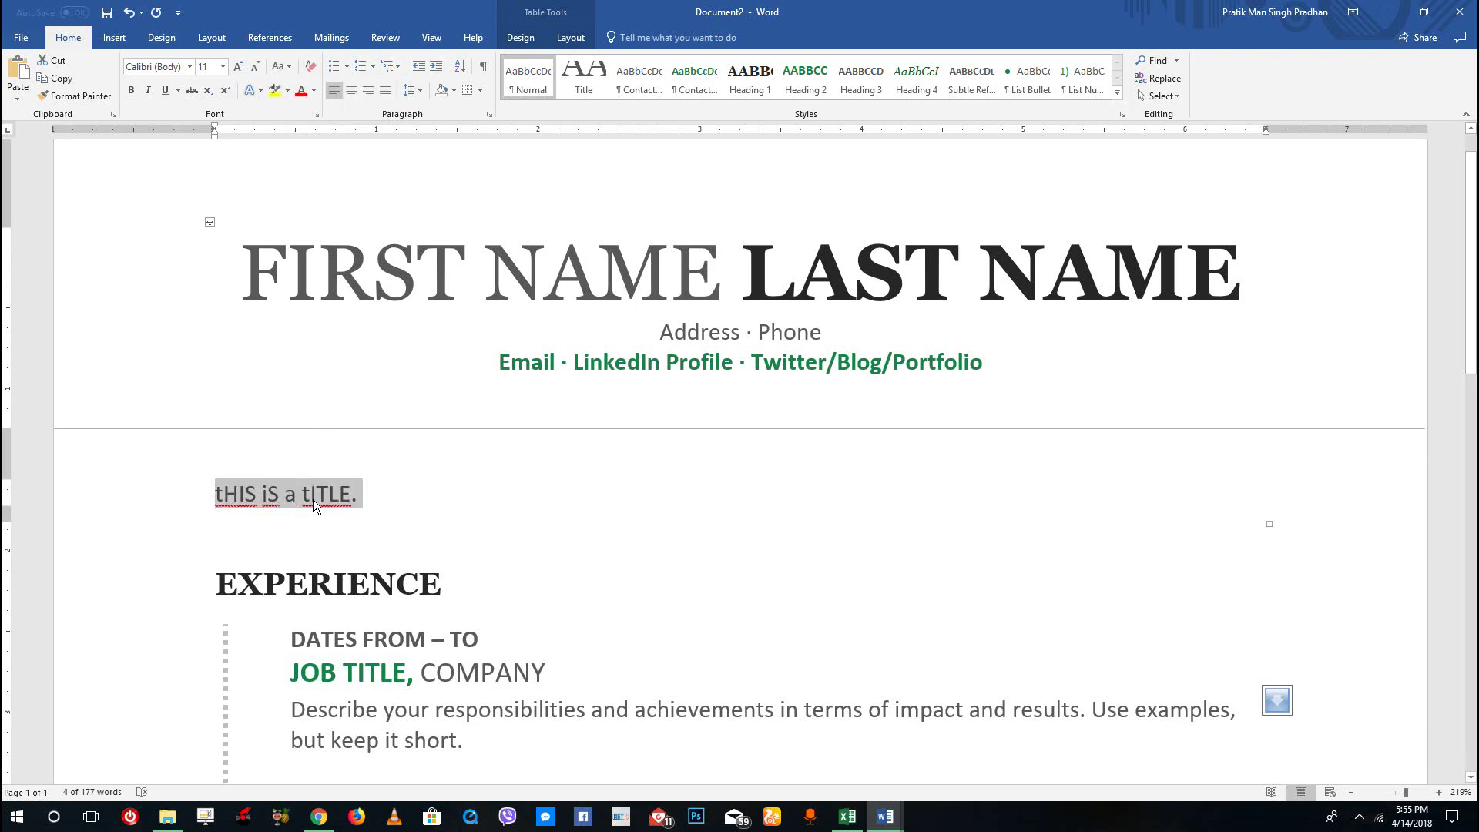
Type 'My Caps lOCK iS aCCIDENTALLY oN' over the title, fixing typos with Backspace.
{"action": "left_click", "coordinate": [399, 493]}
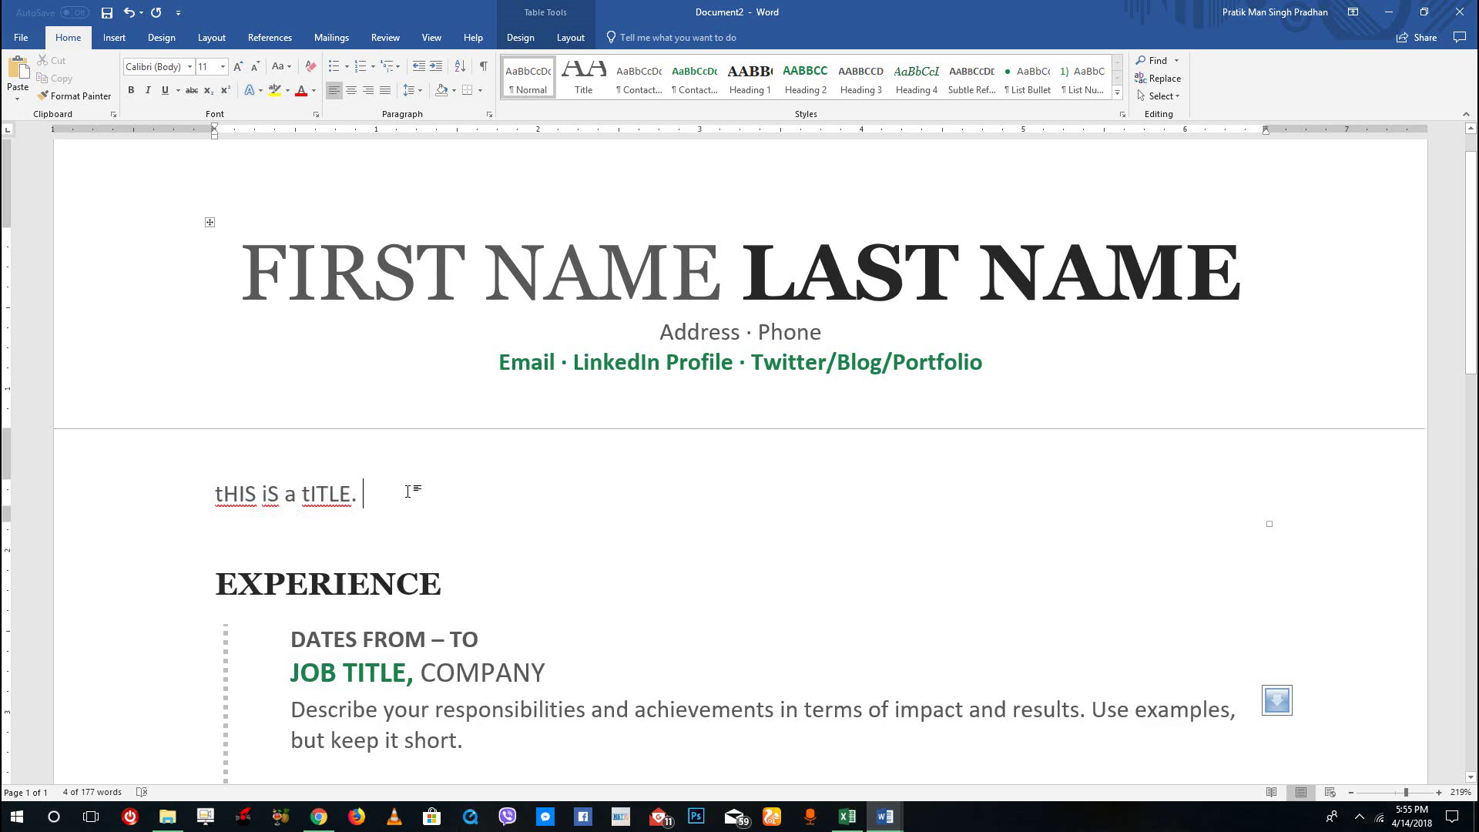
{"action": "left_click", "coordinate": [107, 490]}
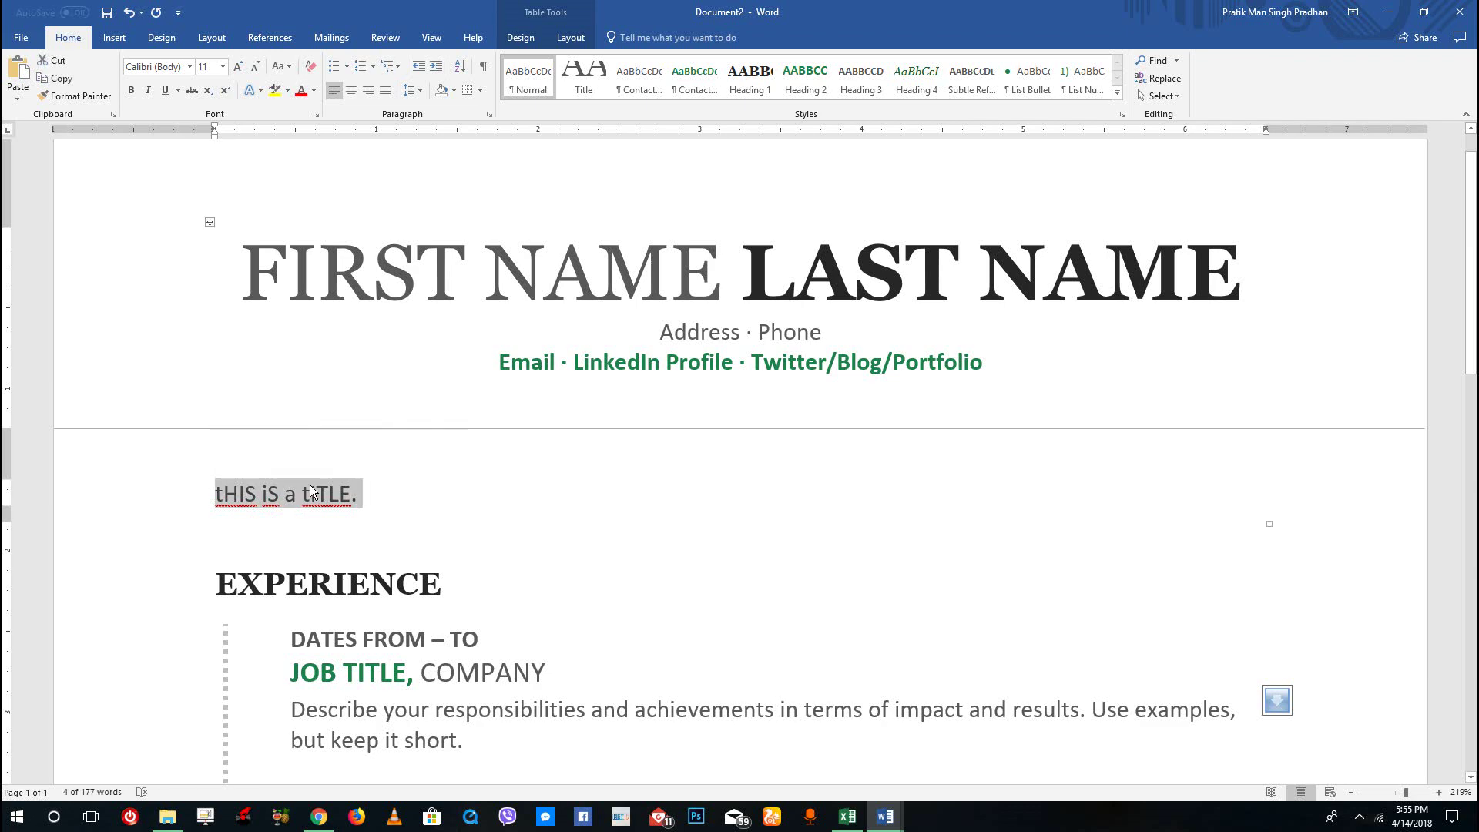
{"action": "type", "text": "My"}
{"action": "key", "text": "BackSpace"}
{"action": "key", "text": "BackSpace"}
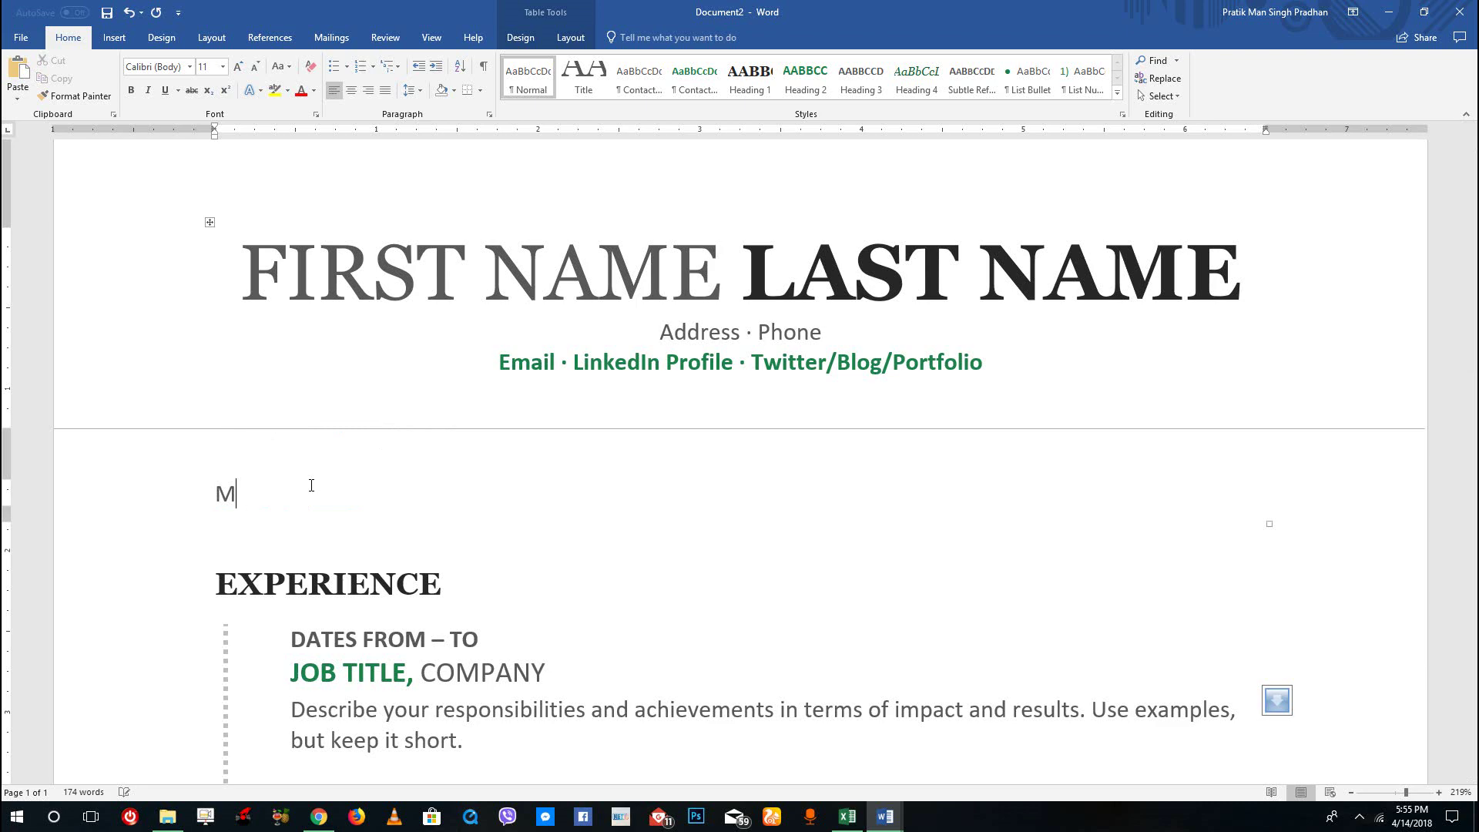
{"action": "key", "text": "BackSpace"}
{"action": "type", "text": "My"}
{"action": "type", "text": " camps"}
{"action": "key", "text": "BackSpace"}
{"action": "key", "text": "BackSpace"}
{"action": "key", "text": "BackSpace"}
{"action": "key", "text": "BackSpace"}
{"action": "key", "text": "BackSpace"}
{"action": "key", "text": "BackSpace"}
{"action": "key", "text": "BackSpace"}
{"action": "type", "text": "mY "}
{"action": "type", "text": "Cs"}
{"action": "key", "text": "BackSpace"}
{"action": "type", "text": "a"}
{"action": "type", "text": "ps "}
{"action": "type", "text": "LO"}
{"action": "key", "text": "BackSpace"}
{"action": "key", "text": "BackSpace"}
{"action": "type", "text": "l"}
{"action": "type", "text": "OCK iS "}
{"action": "type", "text": "A"}
{"action": "key", "text": "BackSpace"}
{"action": "type", "text": "aA"}
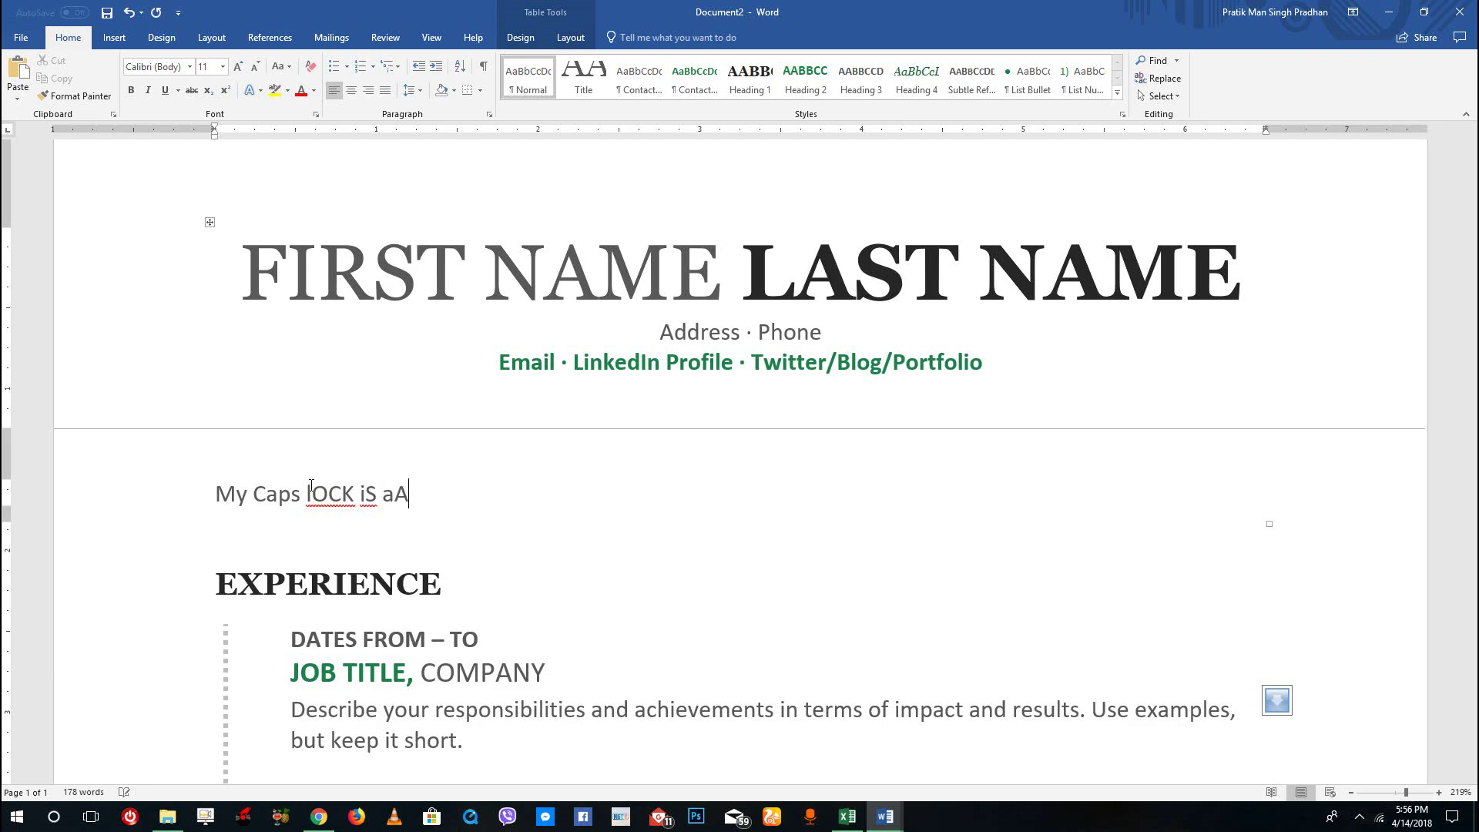
{"action": "key", "text": "BackSpace"}
{"action": "type", "text": "CCIDEN"}
{"action": "type", "text": "TALLY oN"}
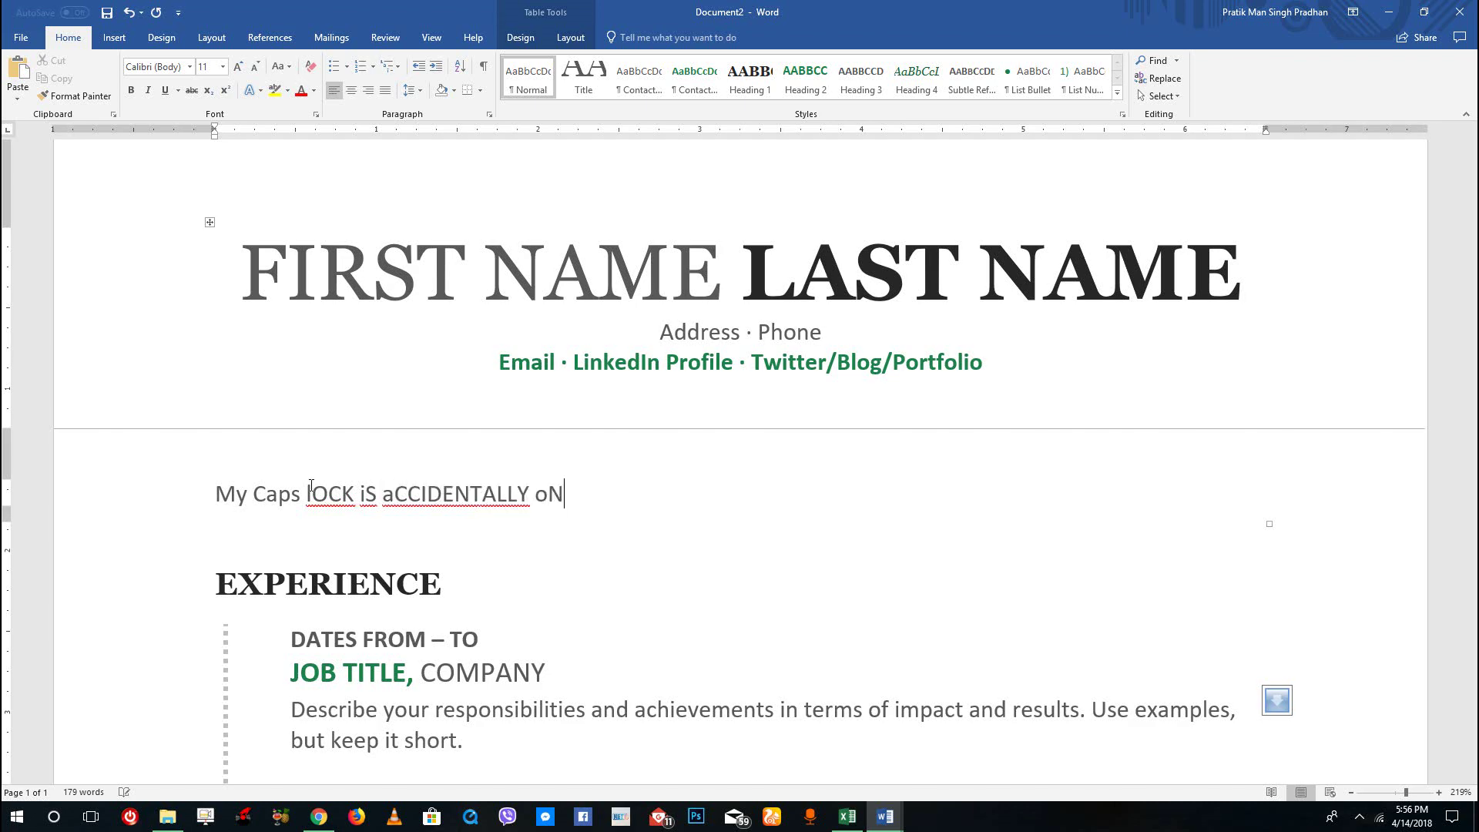
Apply tOGGLE cASE to the new inverted-caps sentence.
{"action": "left_click", "coordinate": [163, 468]}
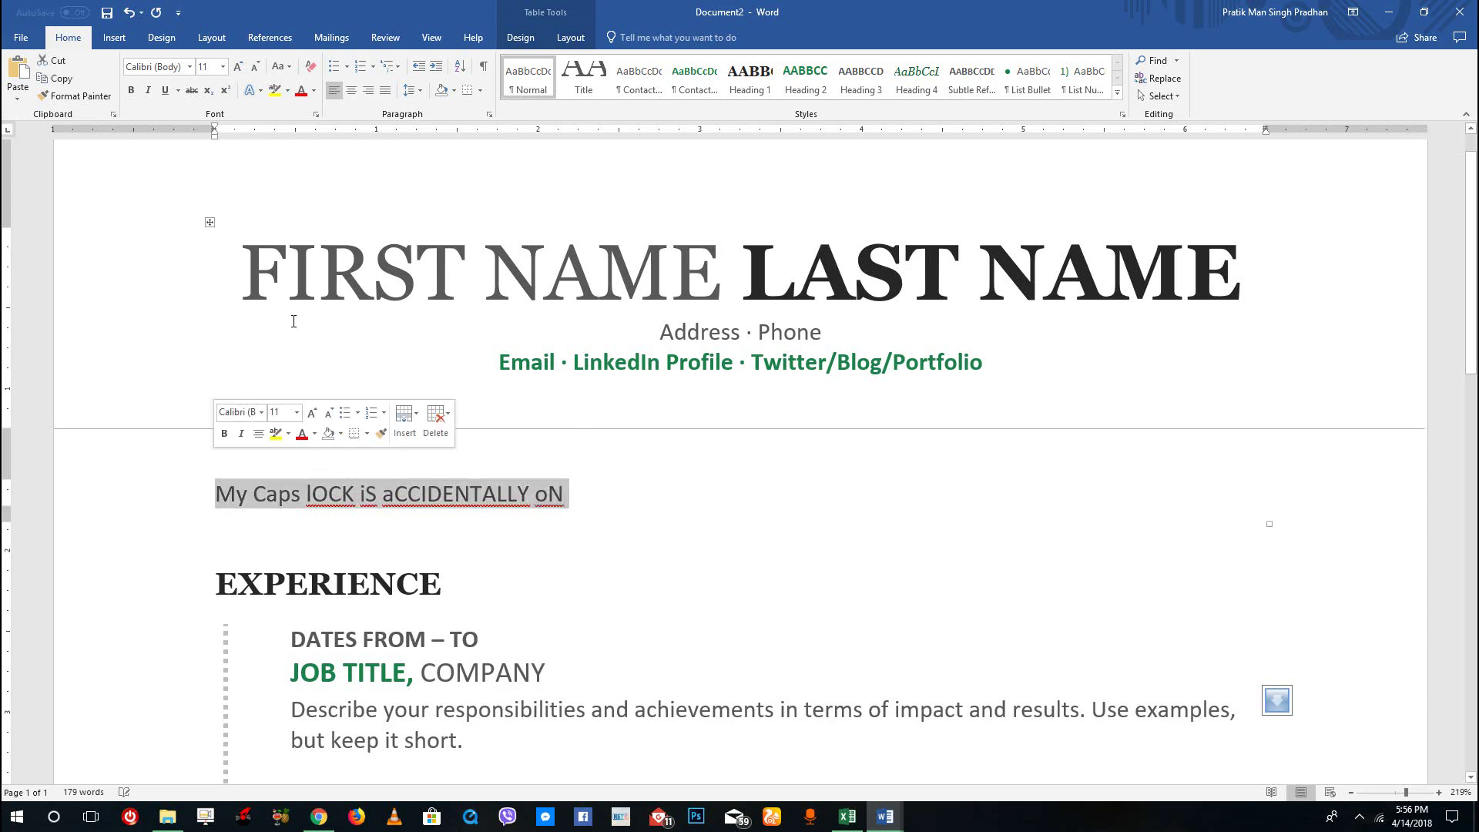
{"action": "left_click", "coordinate": [287, 71]}
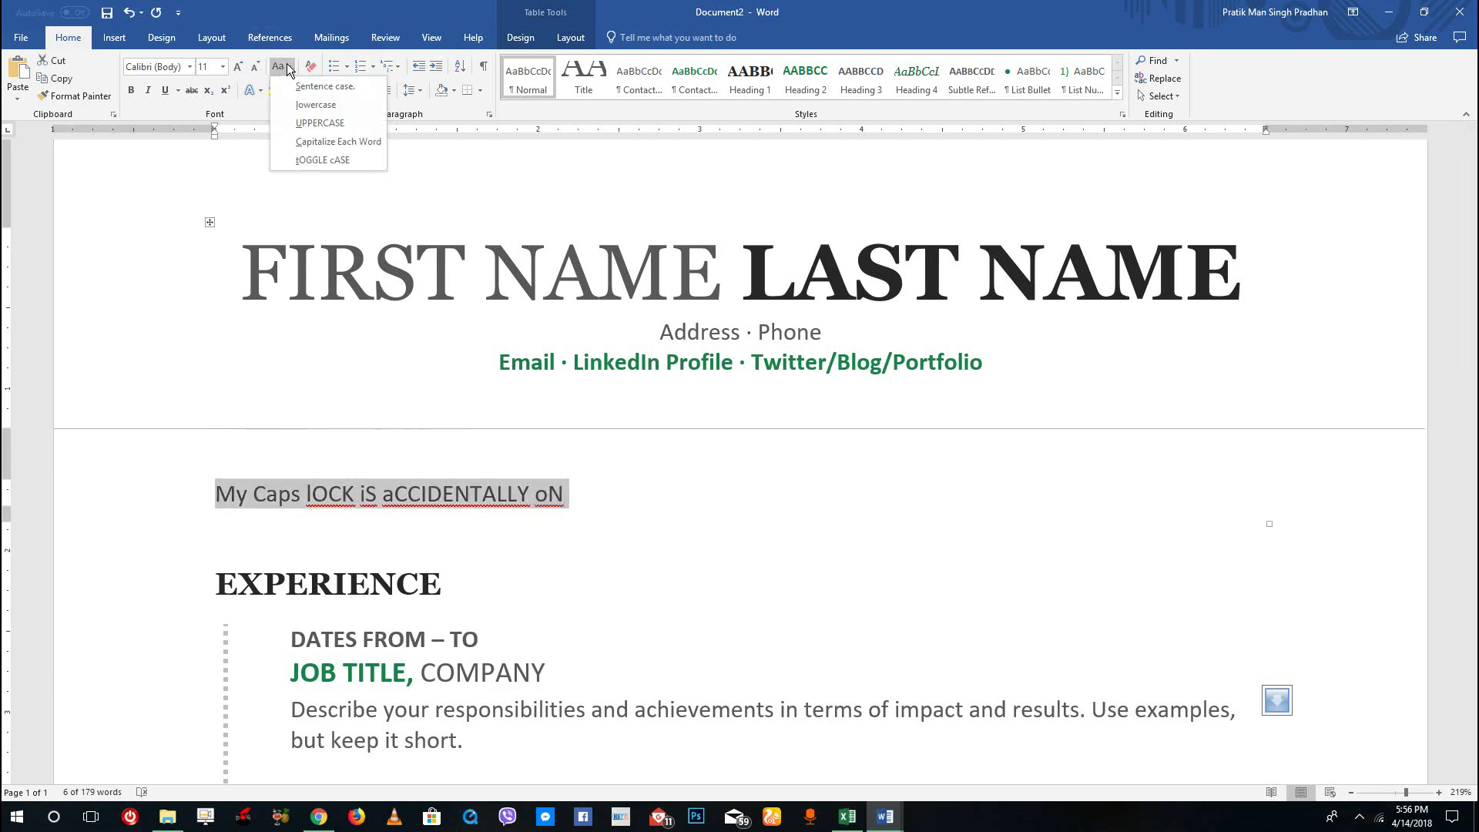
{"action": "left_click", "coordinate": [317, 162]}
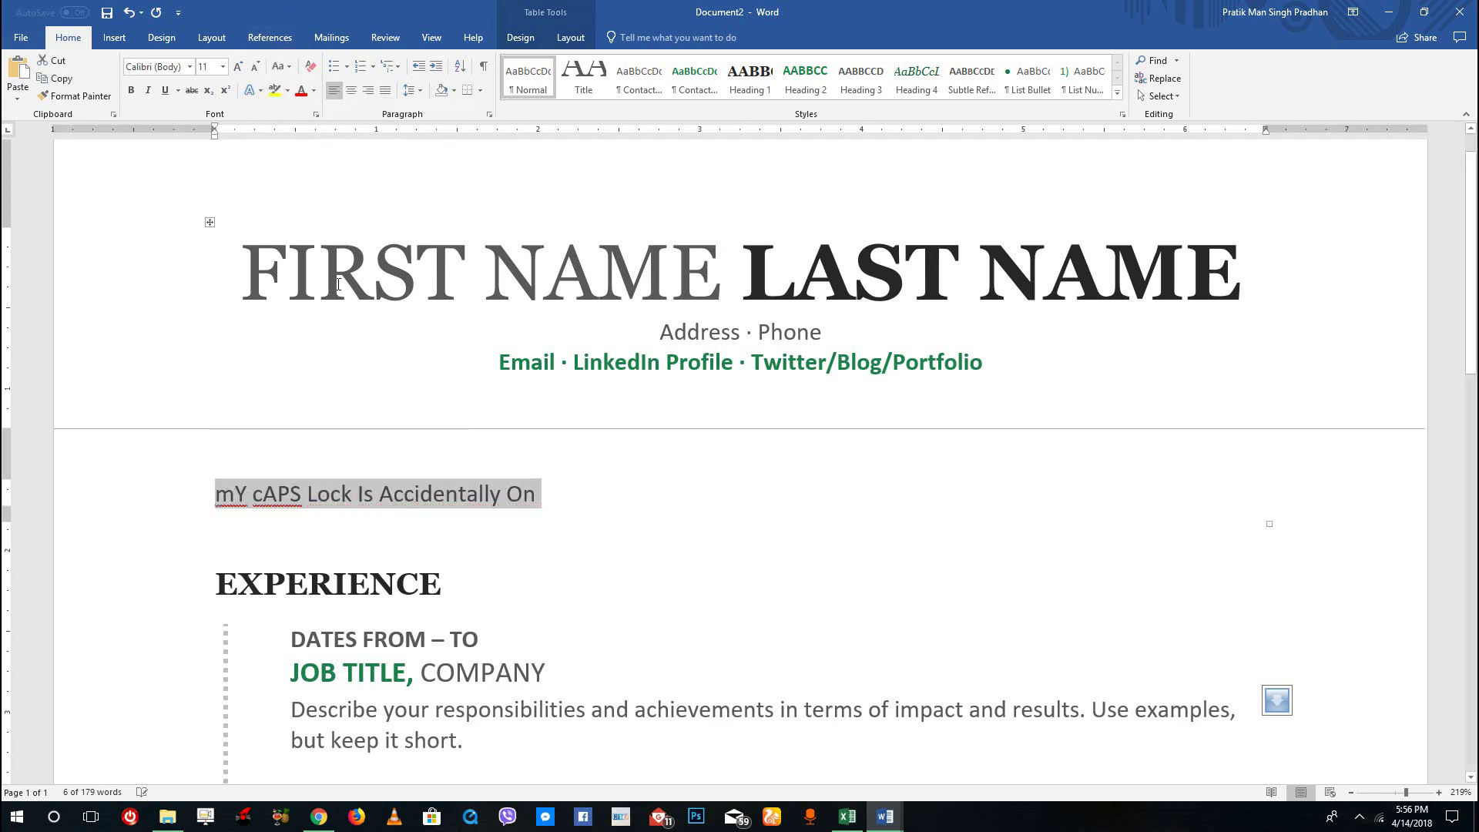
{"action": "left_click", "coordinate": [420, 494]}
{"action": "left_click_drag", "start_coordinate": [318, 494], "coordinate": [332, 495]}
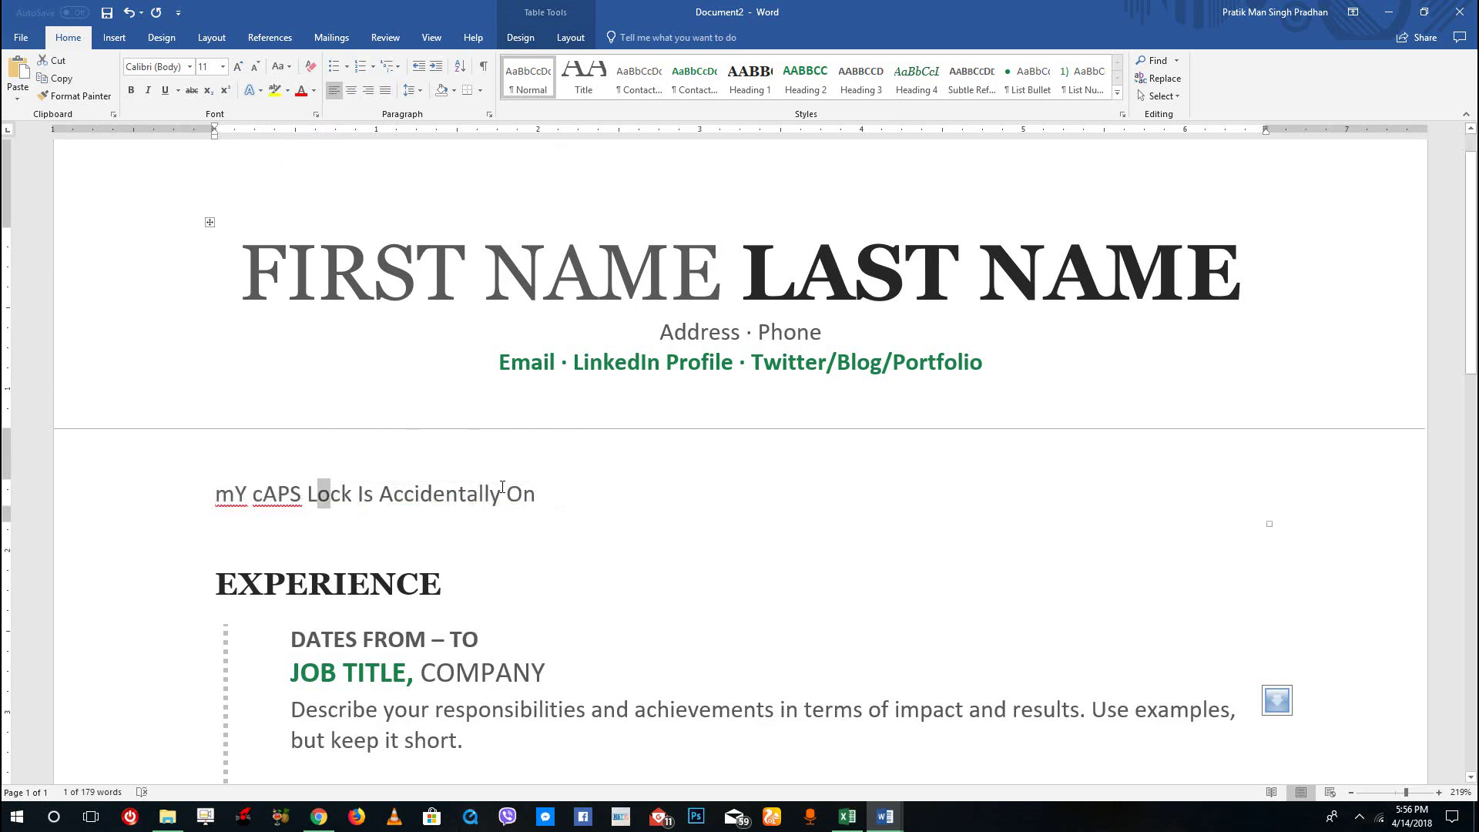
Reselect the whole sentence line and apply Sentence case.
{"action": "triple_click", "coordinate": [379, 478]}
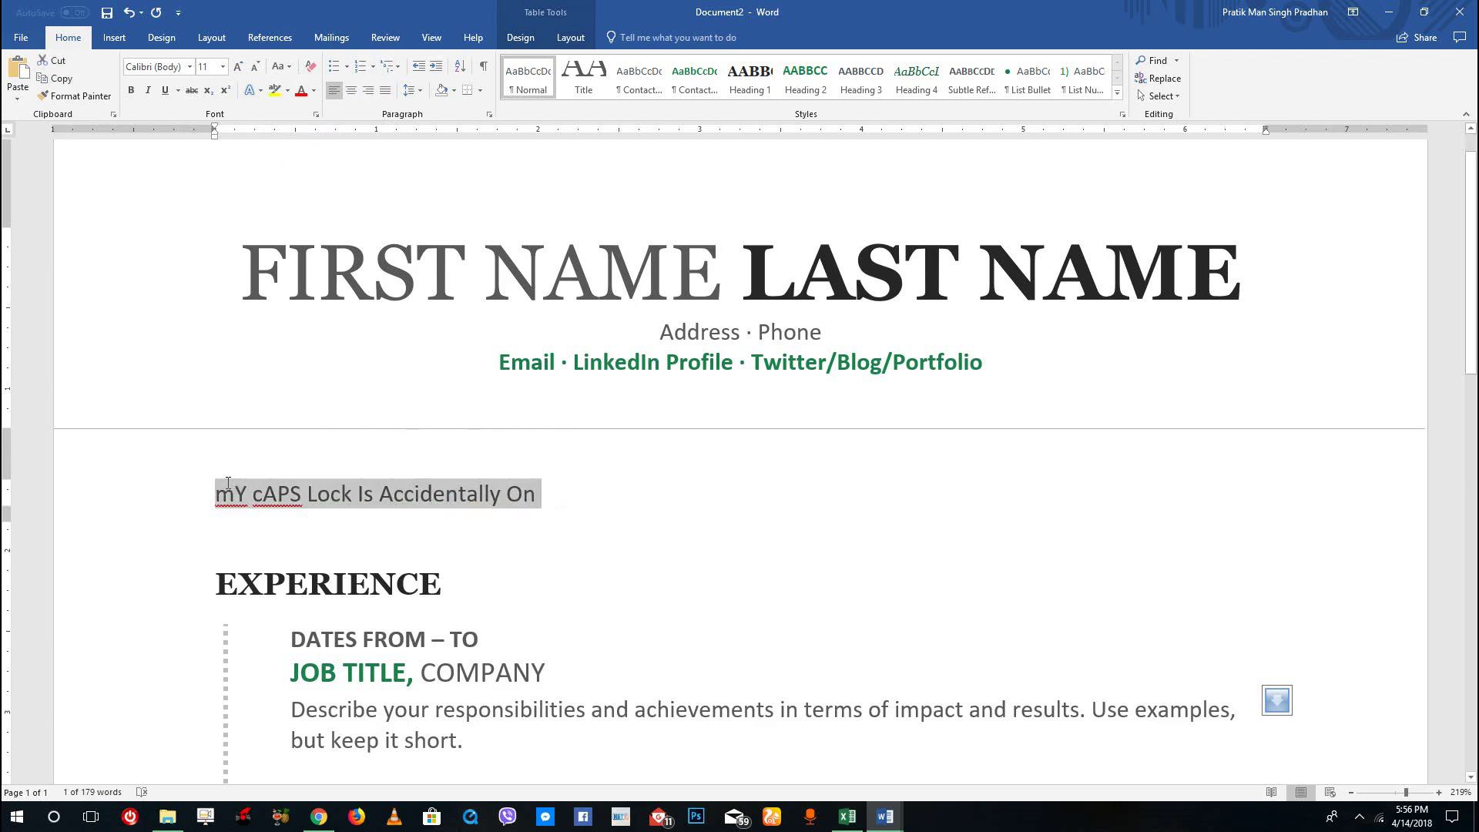
{"action": "left_click", "coordinate": [285, 70]}
{"action": "left_click", "coordinate": [324, 85]}
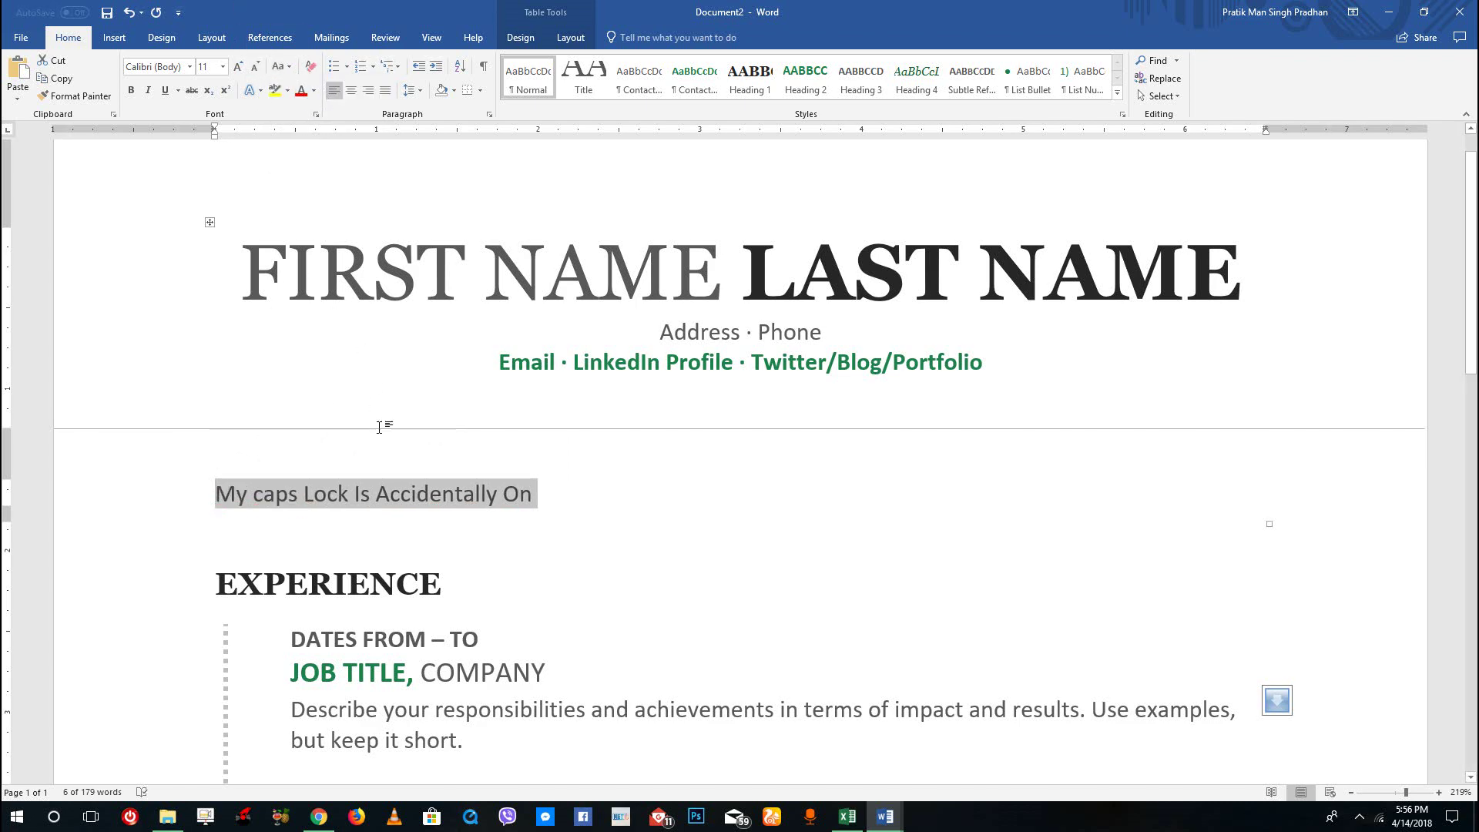
{"action": "left_click", "coordinate": [376, 494]}
Lowercase the last four words, add the closing period after 'on', and reselect the sentence.
{"action": "left_click_drag", "start_coordinate": [332, 494], "coordinate": [539, 496]}
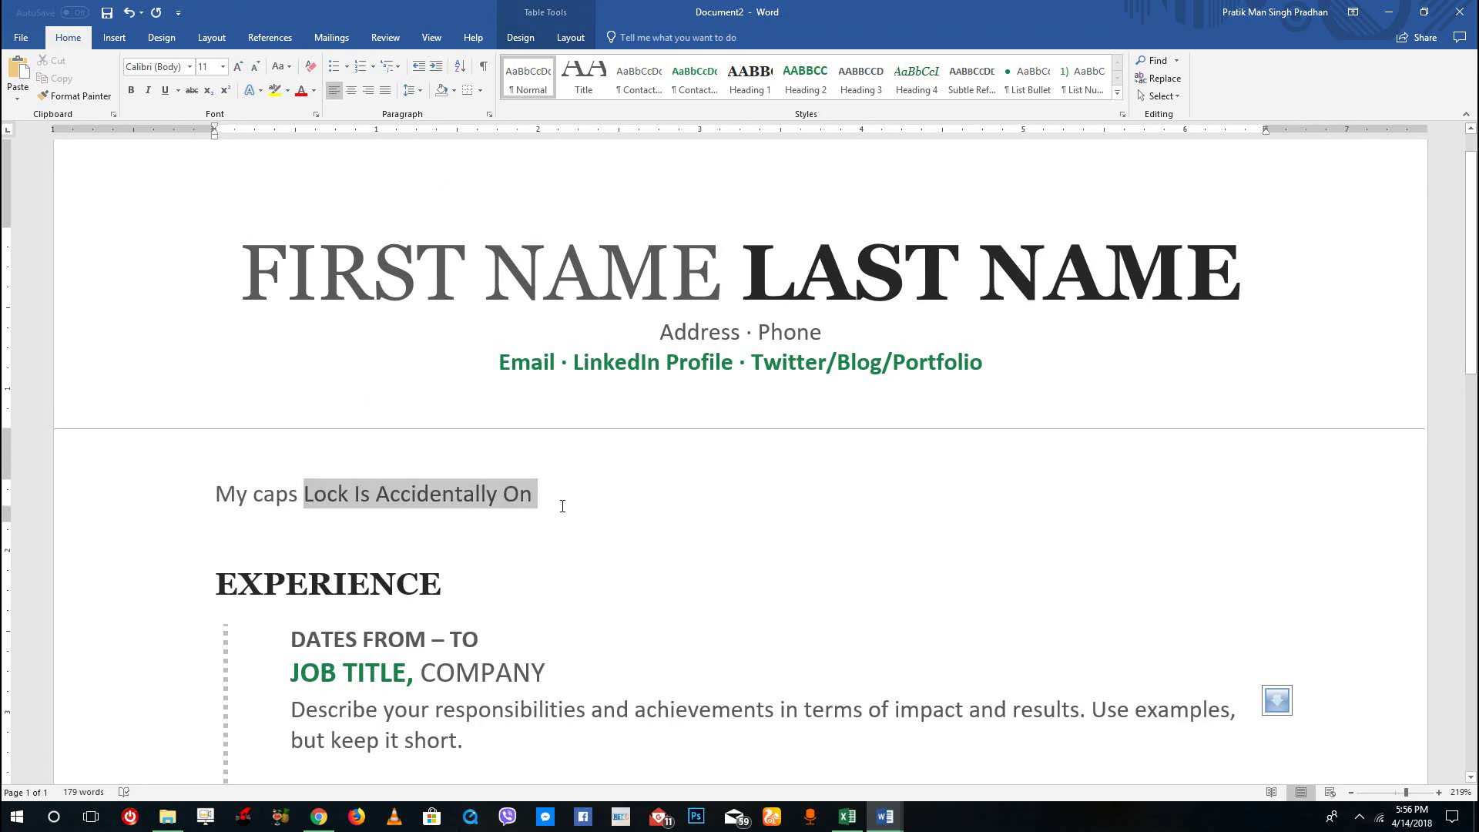
{"action": "left_click", "coordinate": [282, 67]}
{"action": "left_click", "coordinate": [347, 104]}
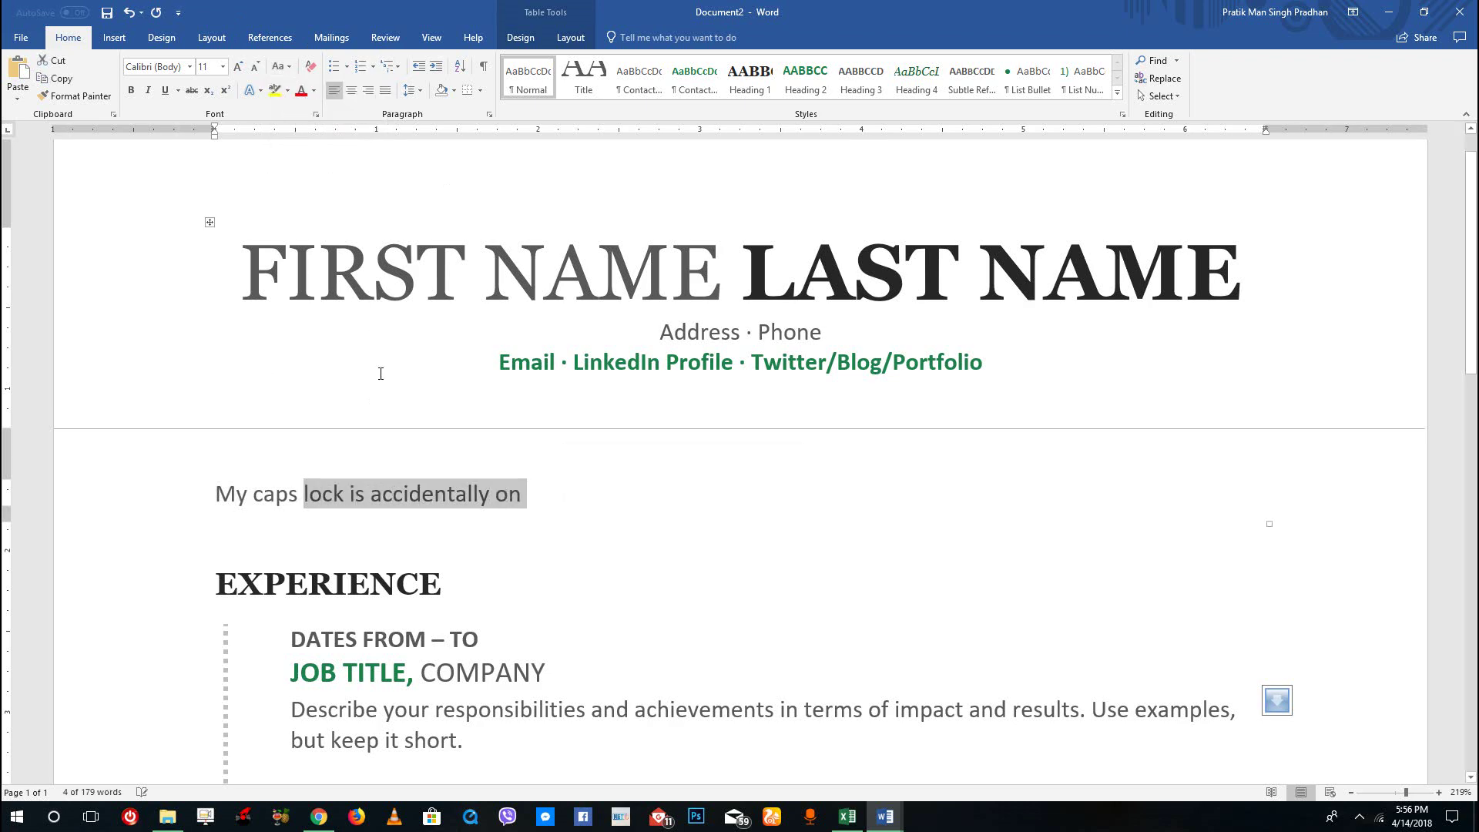
{"action": "left_click", "coordinate": [529, 493]}
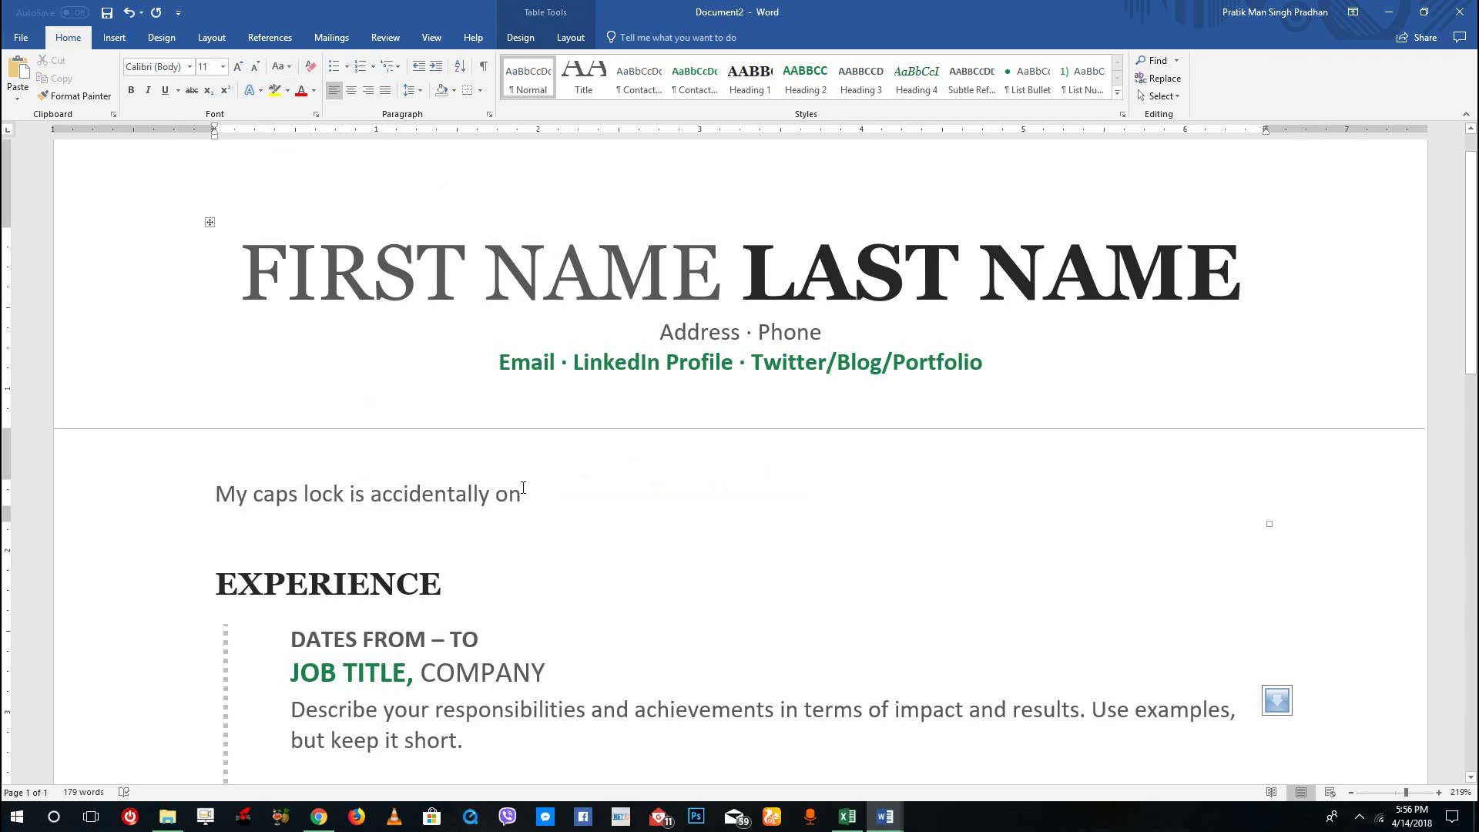
{"action": "type", "text": "."}
{"action": "triple_click", "coordinate": [348, 497]}
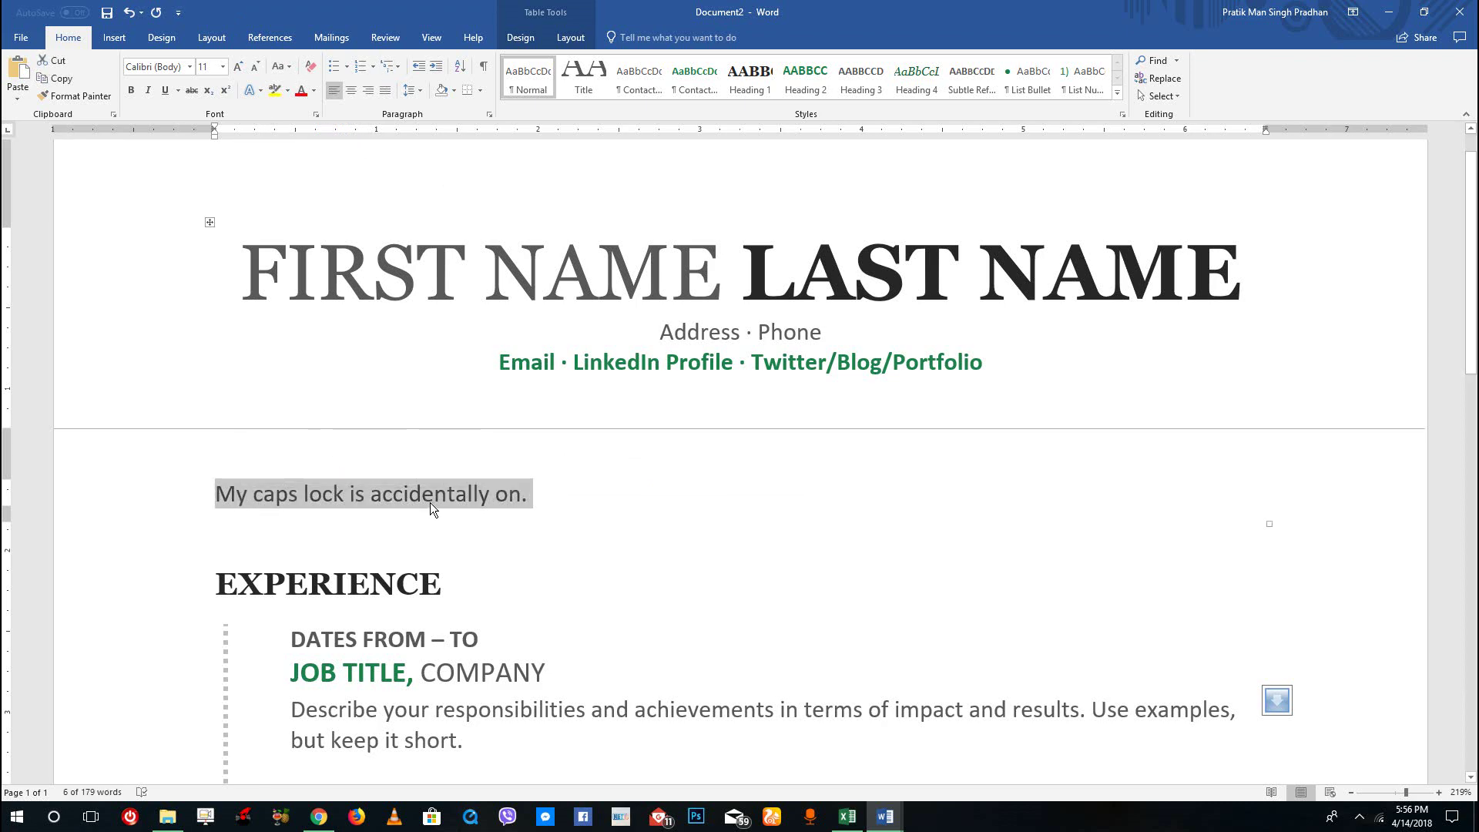
{"action": "left_click", "coordinate": [496, 497]}
{"action": "left_click", "coordinate": [208, 491]}
In the Font dialog, try All caps, then switch to Small caps and apply it.
{"action": "left_click", "coordinate": [316, 115]}
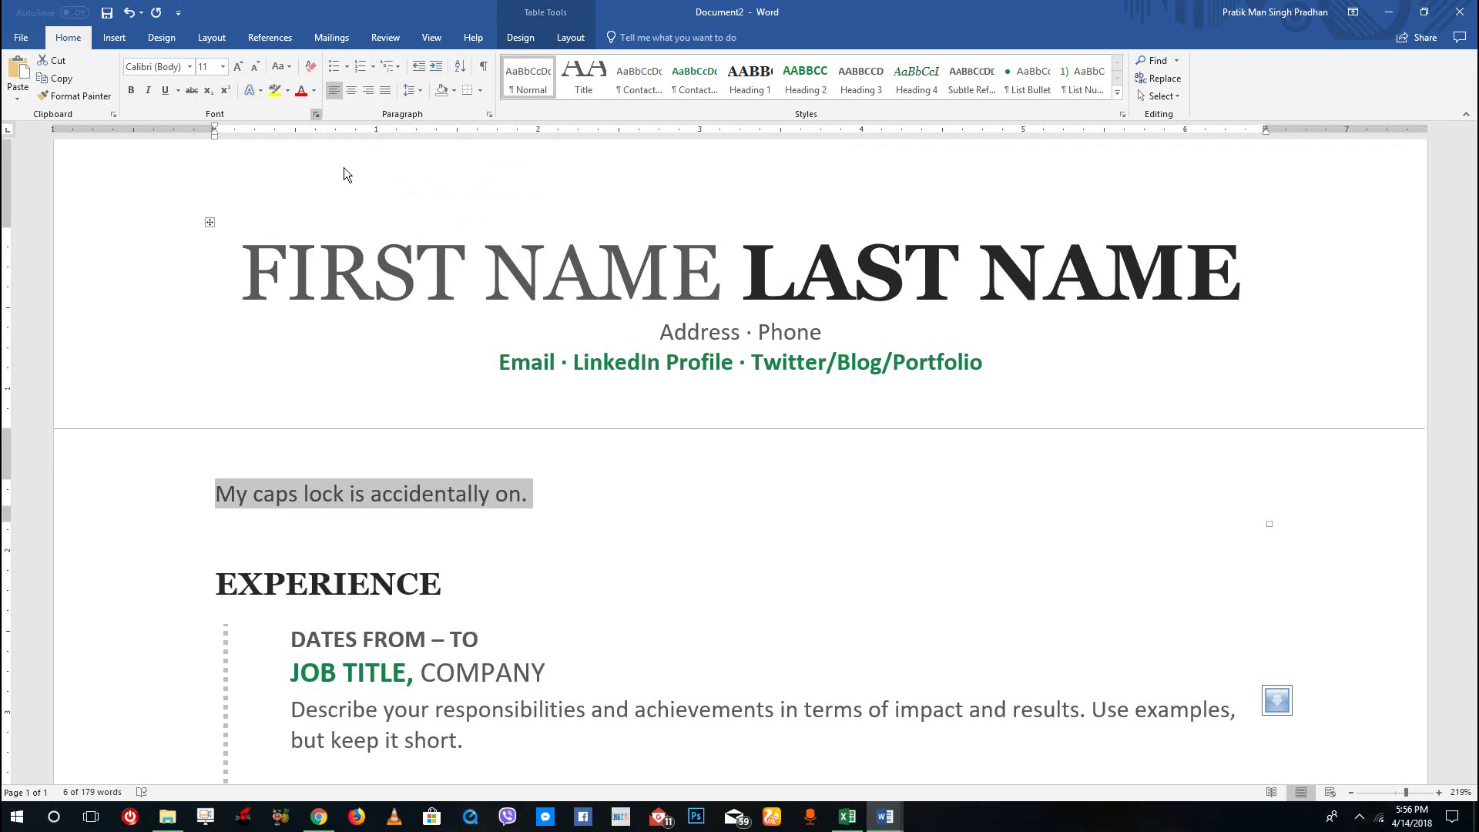
{"action": "left_click_drag", "start_coordinate": [631, 210], "coordinate": [800, 191]}
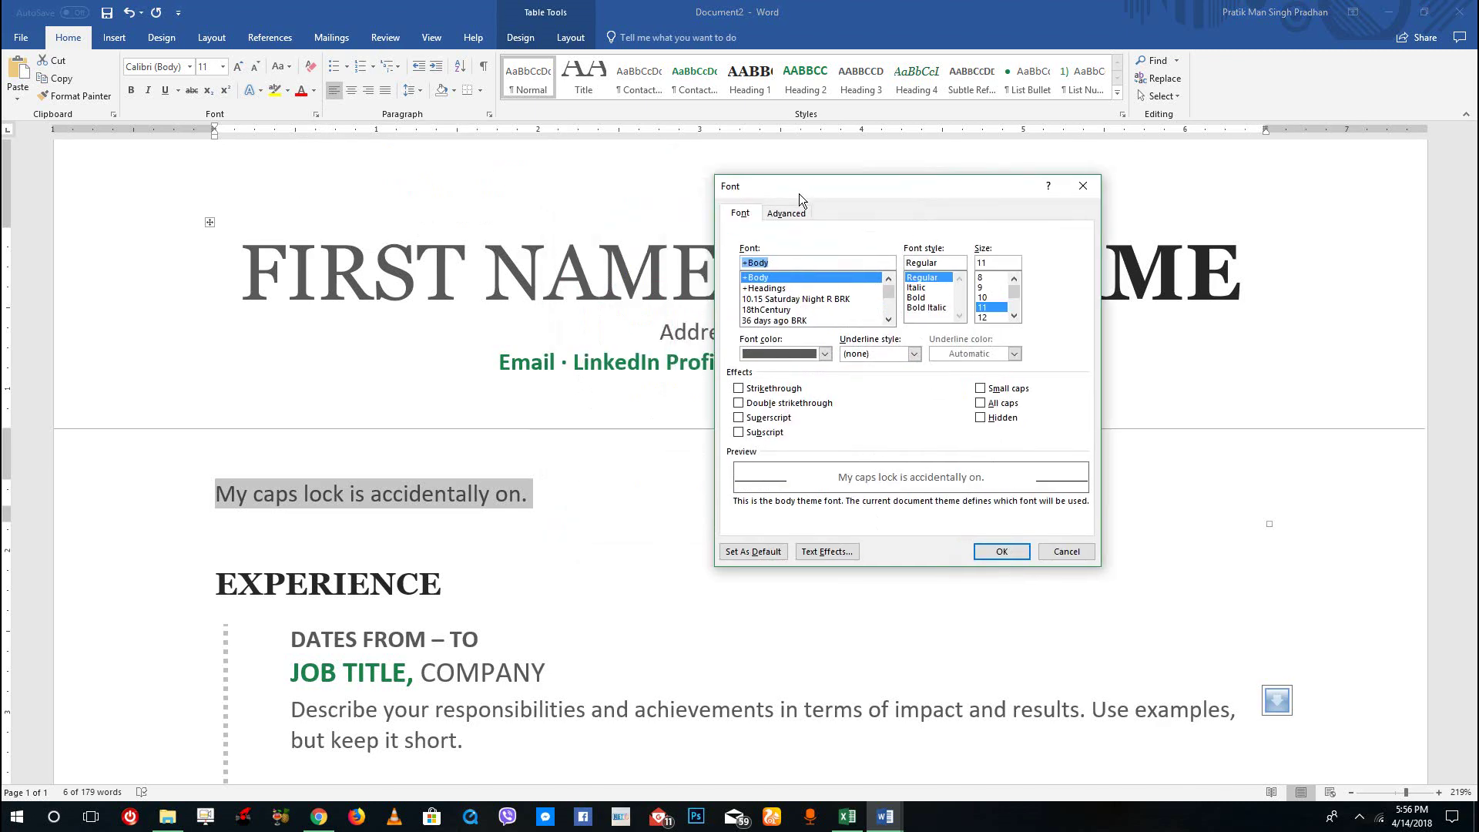
{"action": "left_click", "coordinate": [1012, 404]}
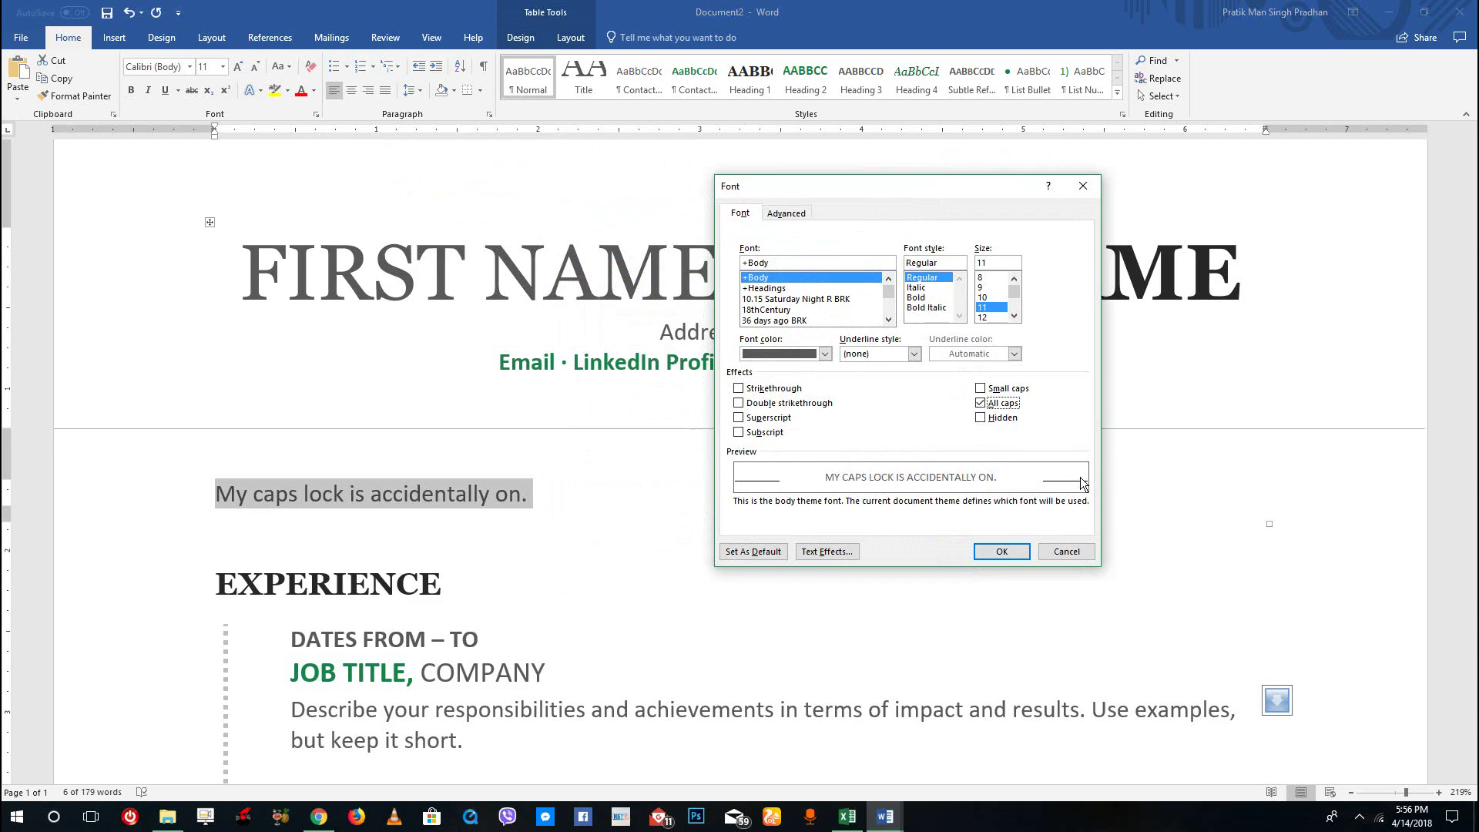
{"action": "left_click", "coordinate": [996, 406]}
{"action": "left_click", "coordinate": [999, 391]}
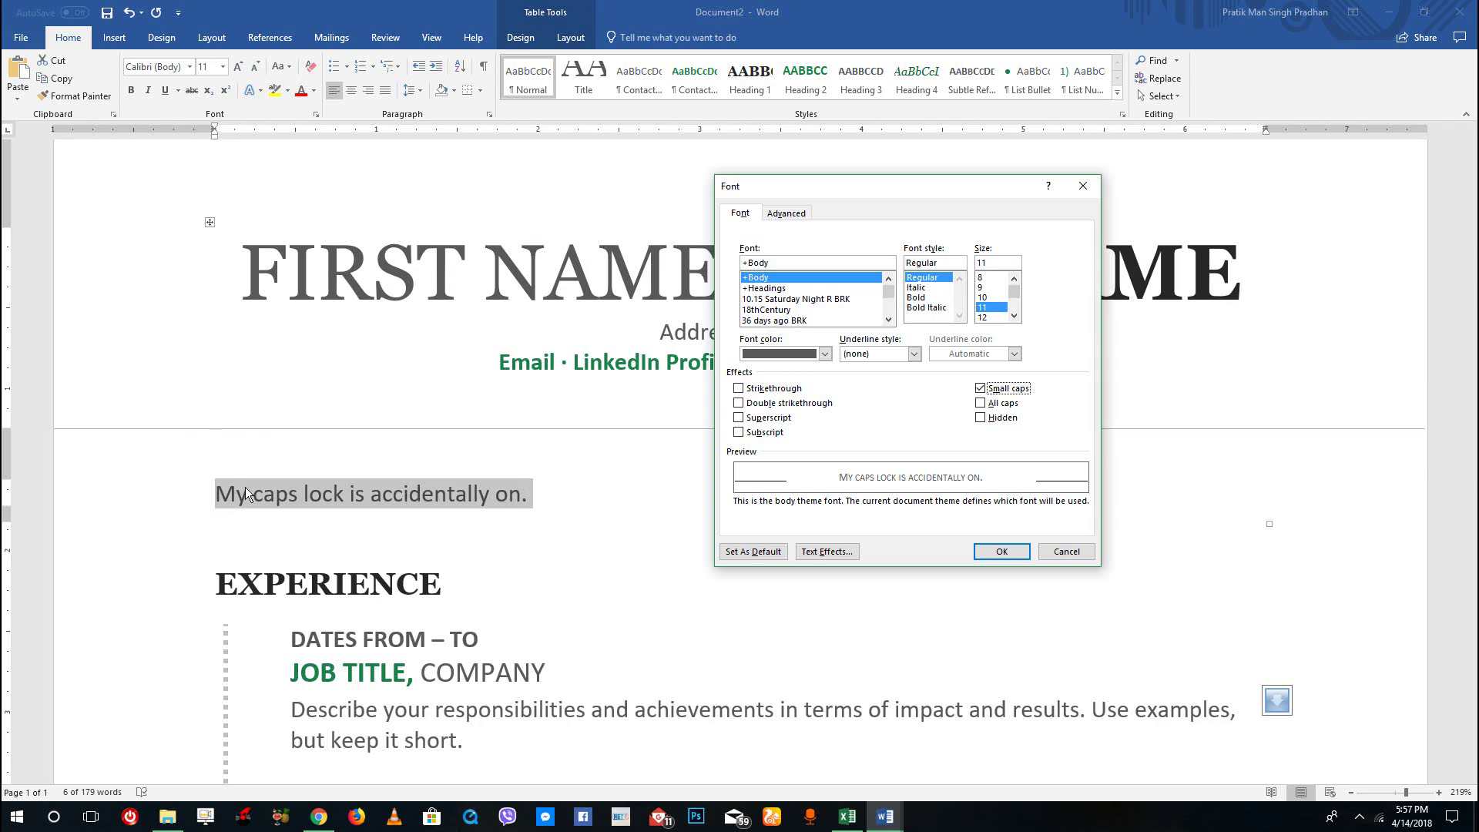
{"action": "left_click", "coordinate": [1001, 551]}
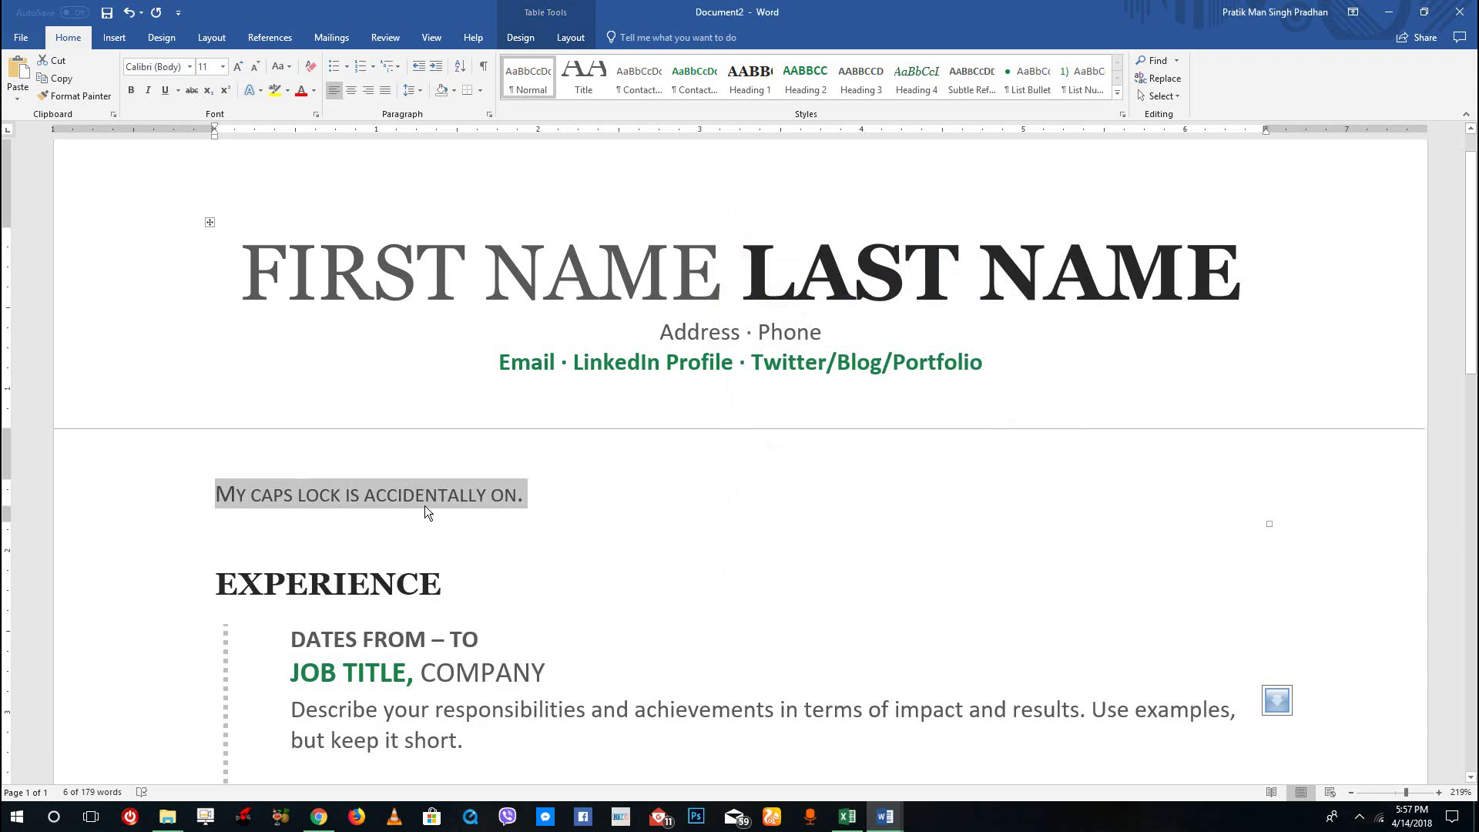
Apply Capitalize Each Word to the small-caps sentence.
{"action": "left_click", "coordinate": [273, 499]}
{"action": "left_click_drag", "start_coordinate": [216, 495], "coordinate": [527, 495]}
{"action": "left_click", "coordinate": [247, 496]}
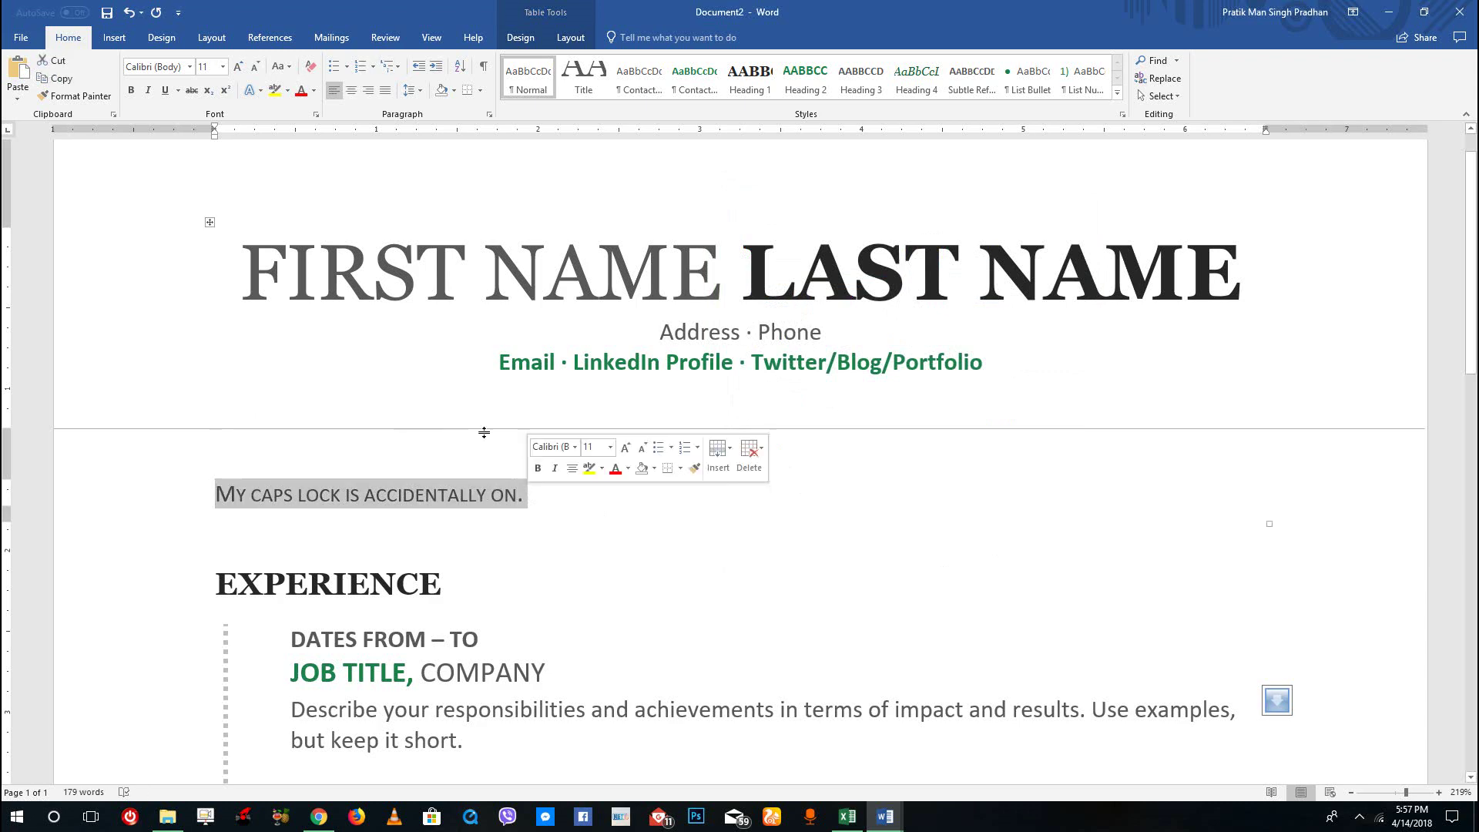
{"action": "left_click", "coordinate": [288, 68]}
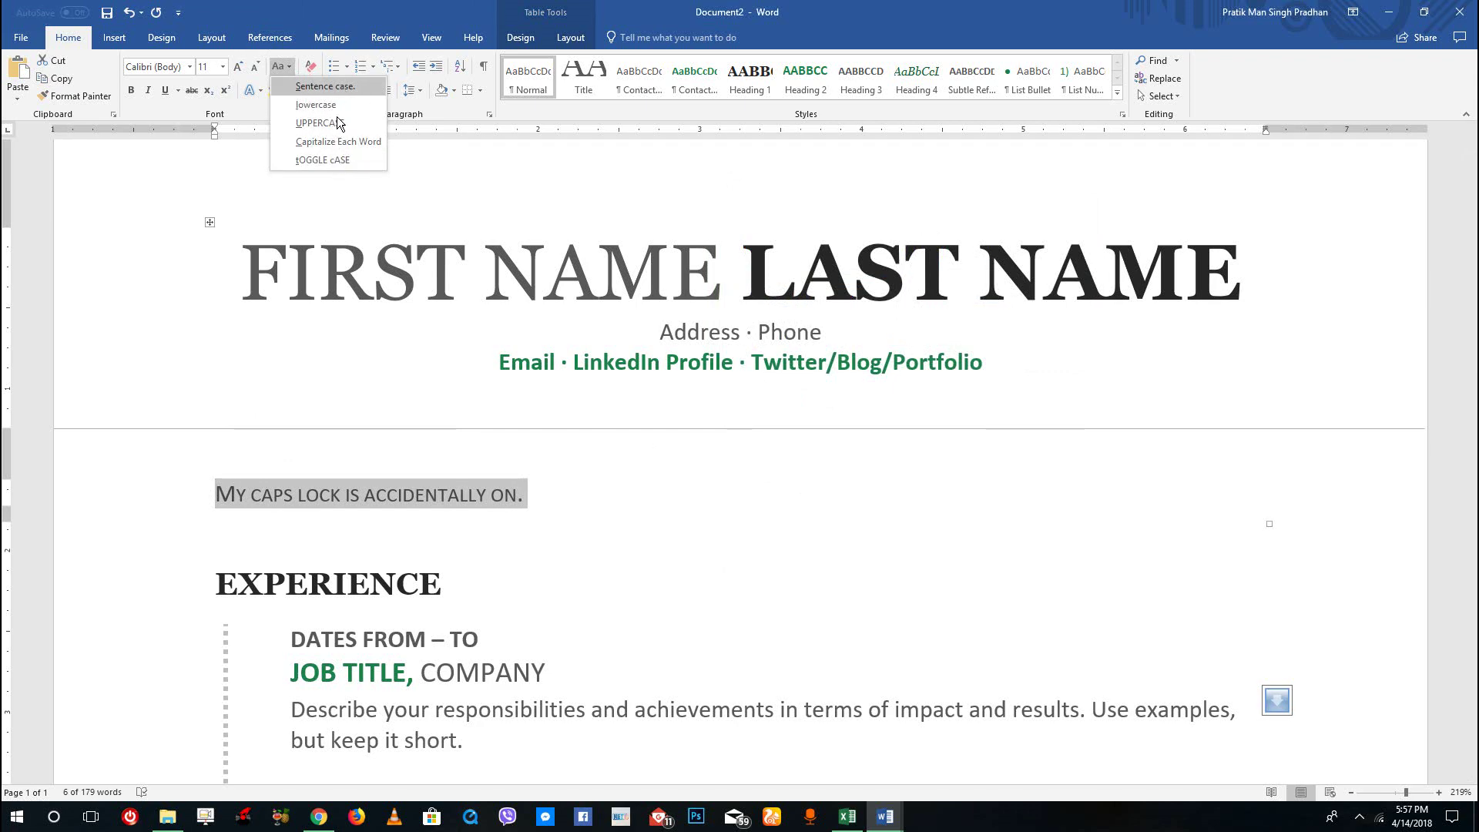
{"action": "left_click", "coordinate": [341, 141]}
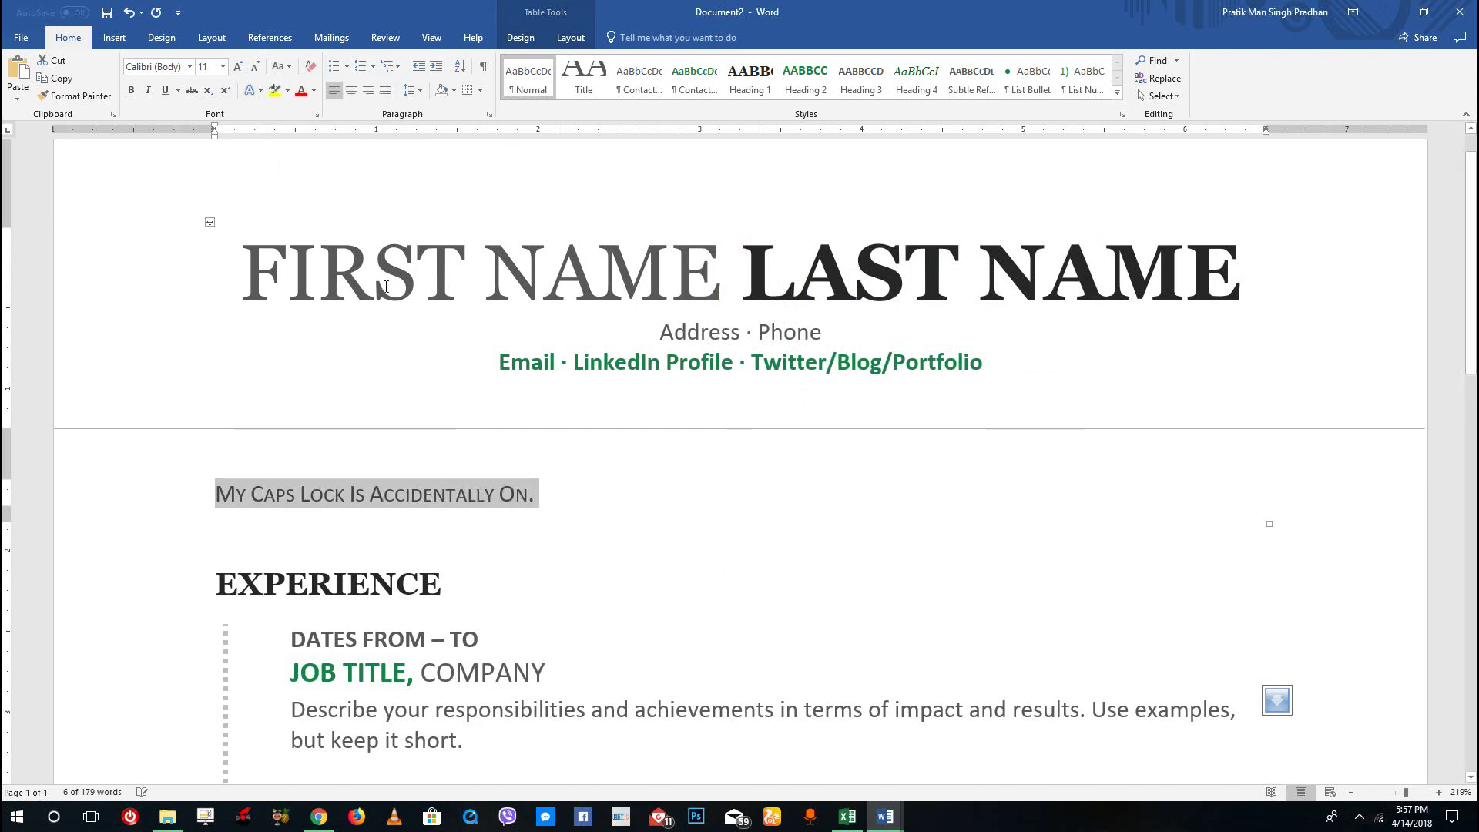
{"action": "left_click", "coordinate": [404, 495]}
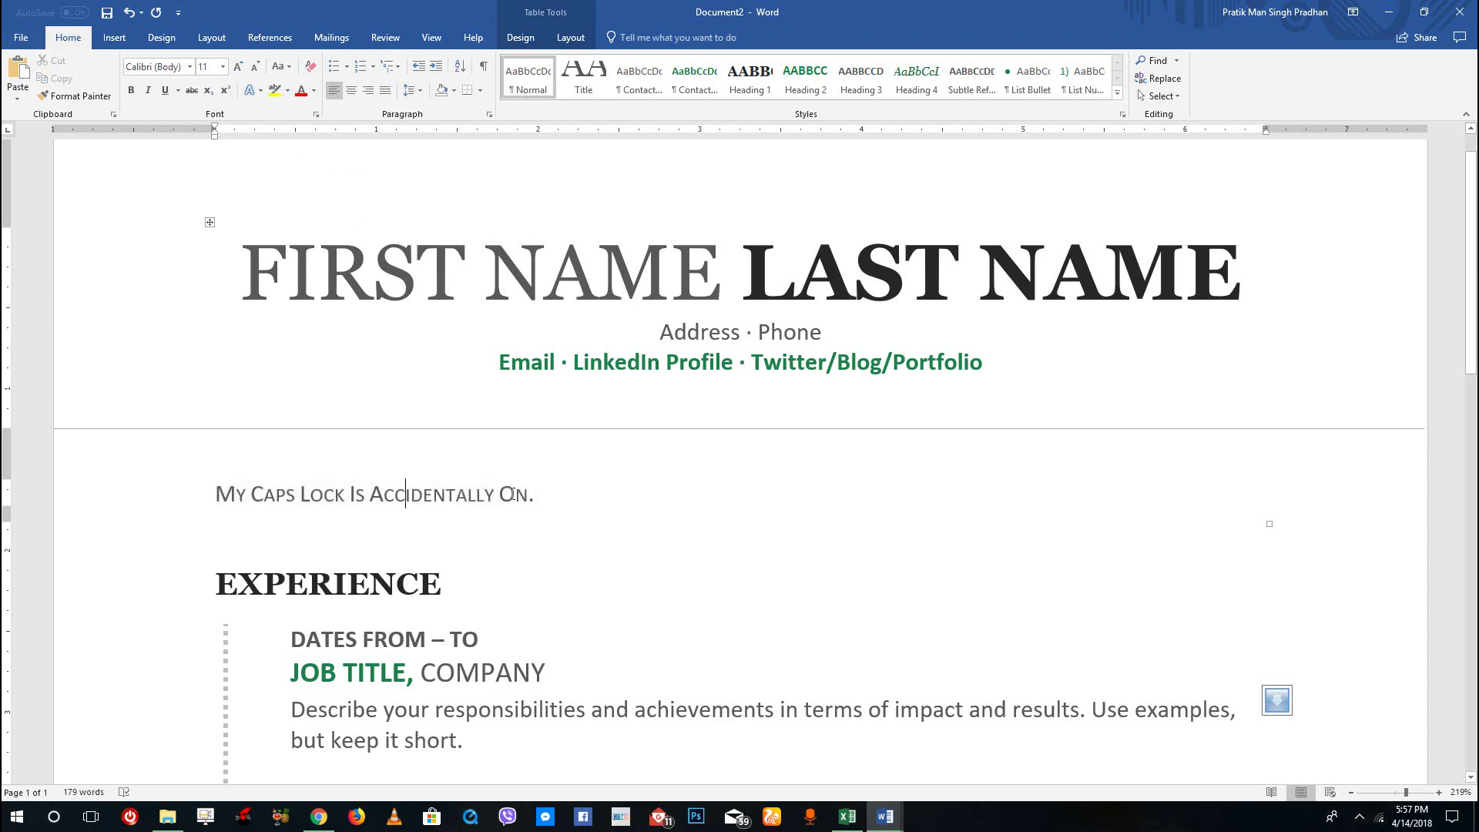
Select letters within 'Accidentally' to inspect them, then select the EXPERIENCE heading.
{"action": "left_click_drag", "start_coordinate": [538, 495], "coordinate": [215, 495]}
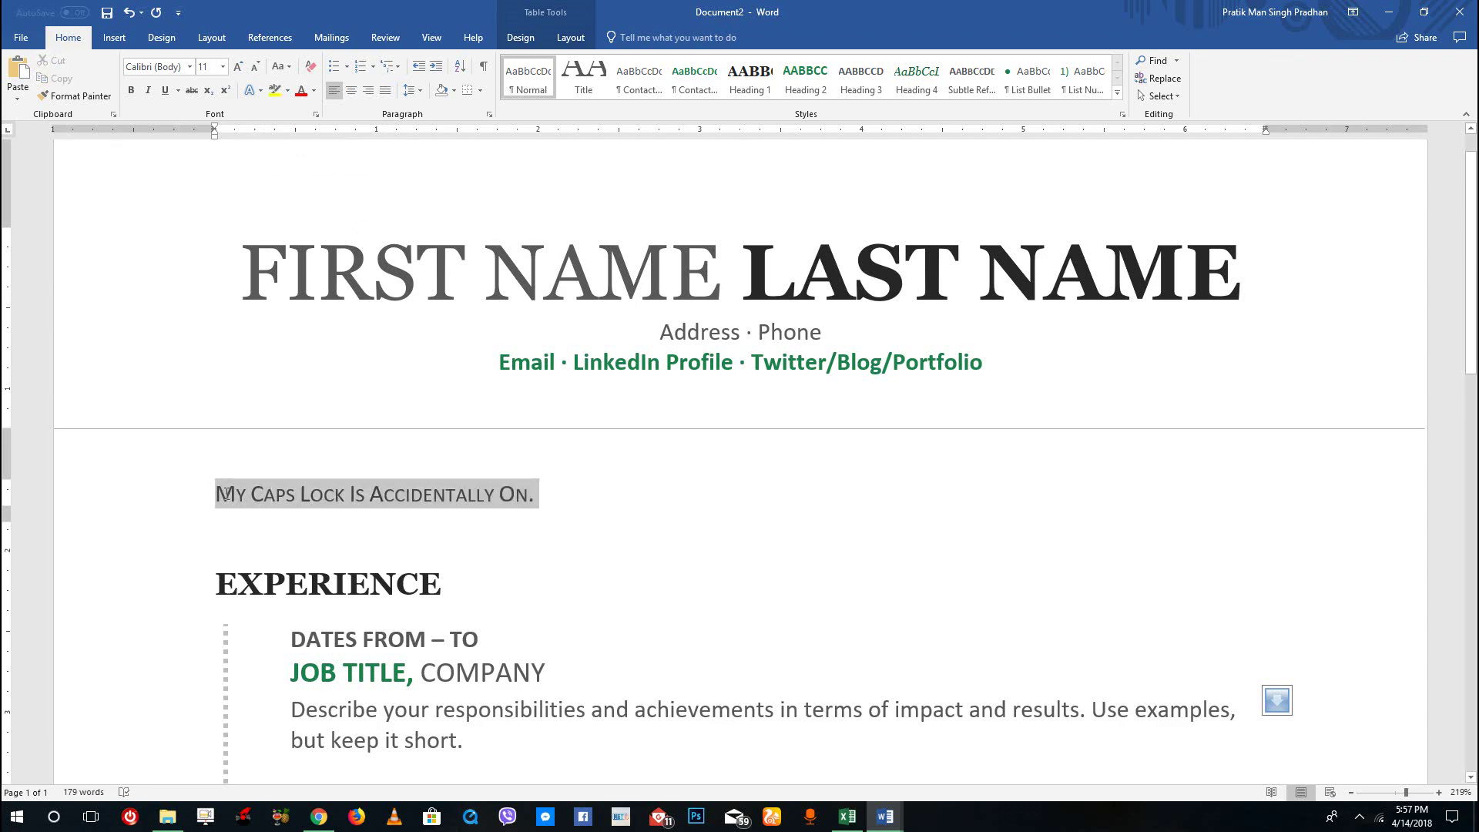
{"action": "left_click", "coordinate": [366, 494]}
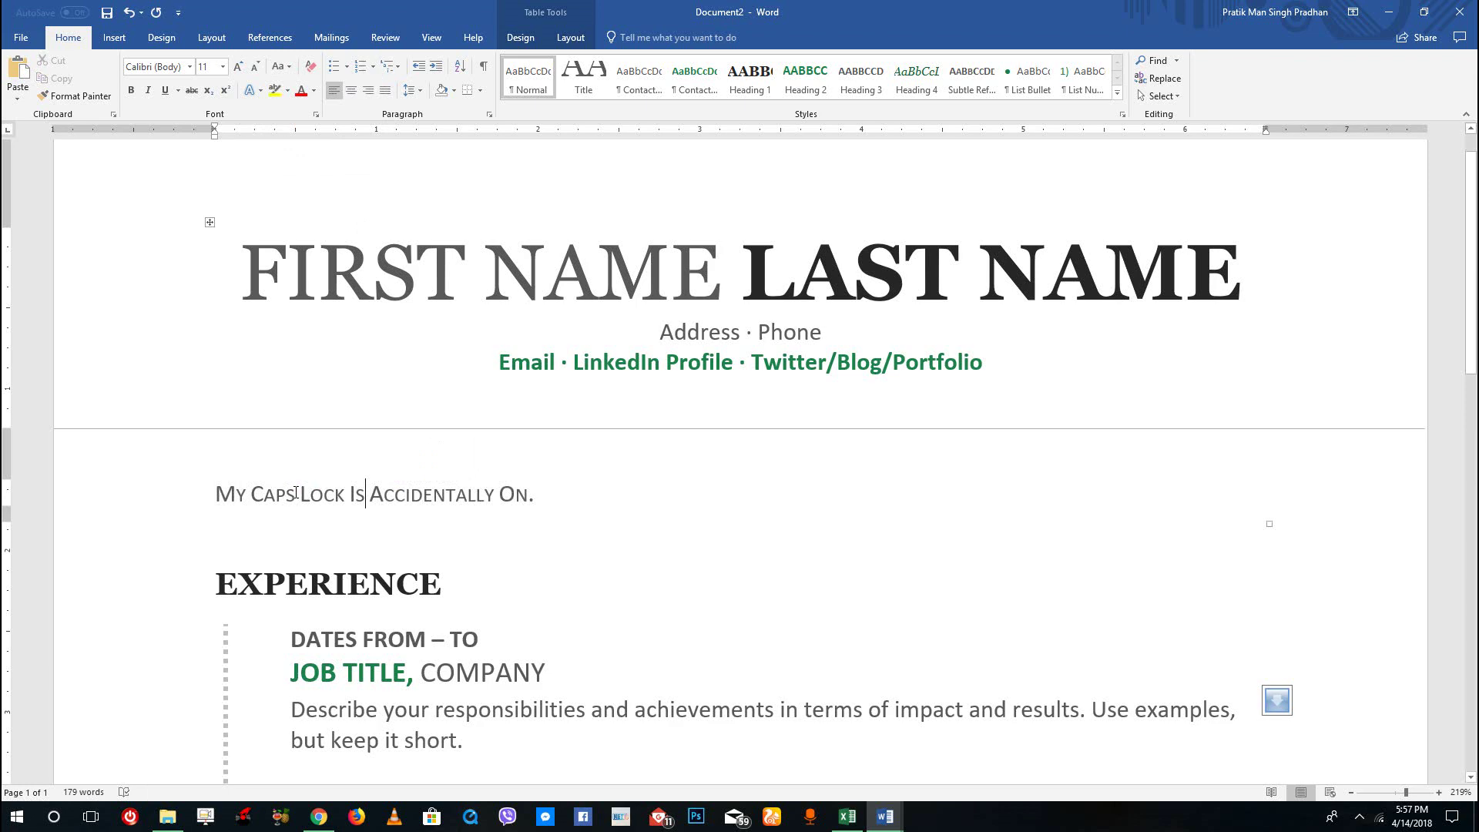
{"action": "left_click", "coordinate": [206, 497]}
{"action": "left_click", "coordinate": [311, 496]}
{"action": "left_click_drag", "start_coordinate": [494, 494], "coordinate": [399, 496]}
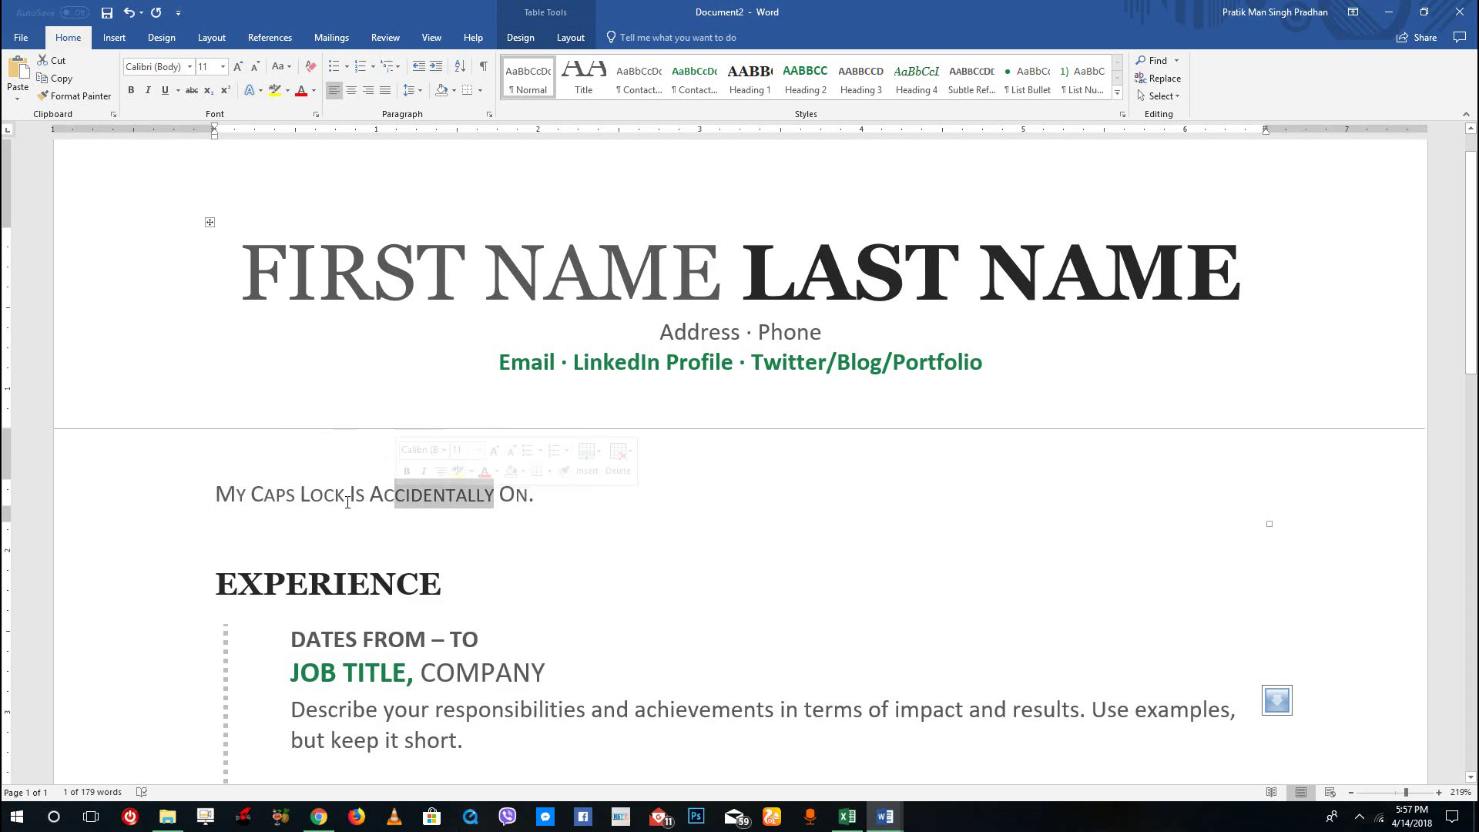
{"action": "left_click_drag", "start_coordinate": [395, 495], "coordinate": [437, 494]}
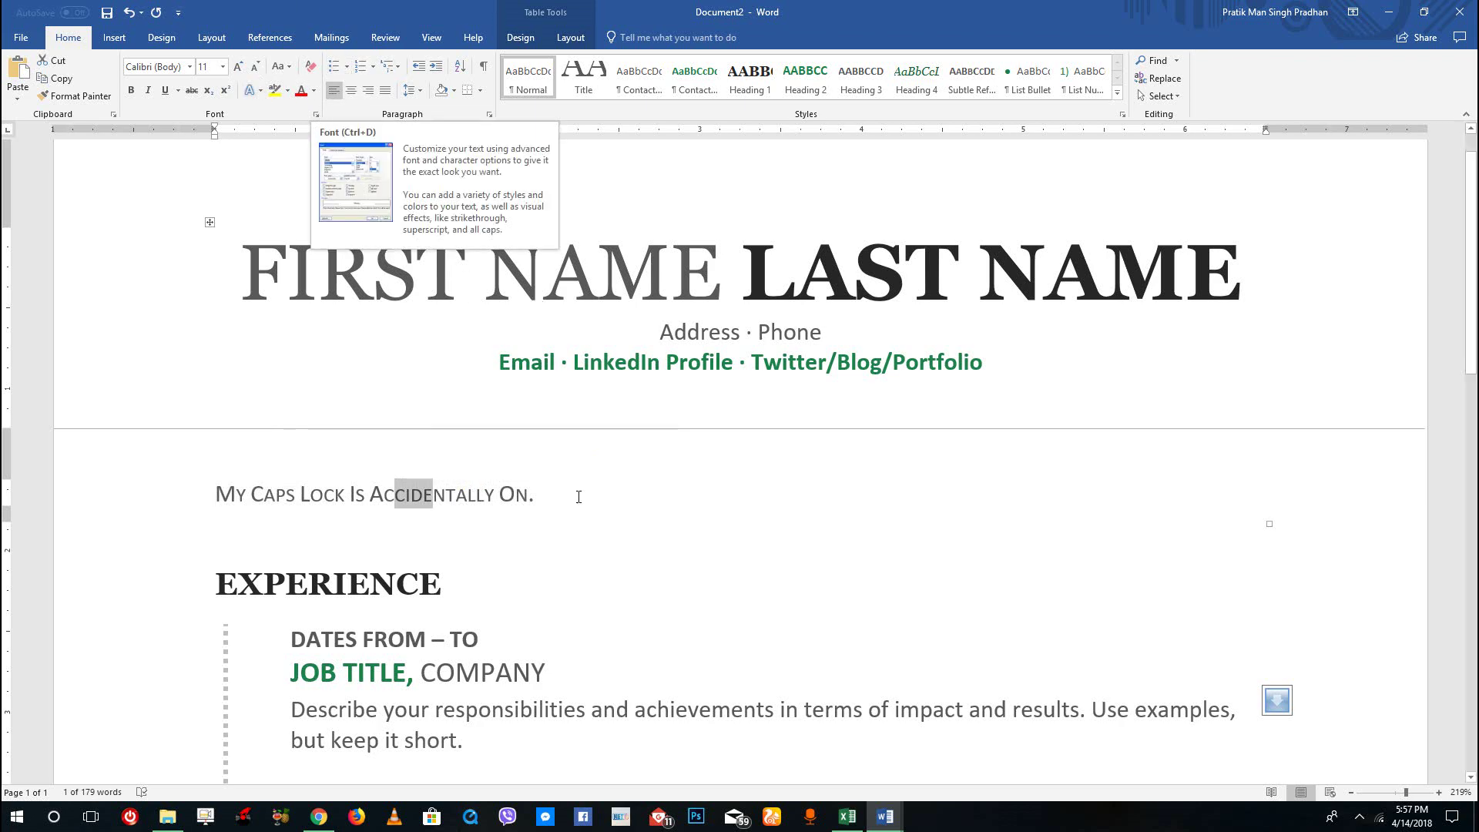
{"action": "triple_click", "coordinate": [564, 565]}
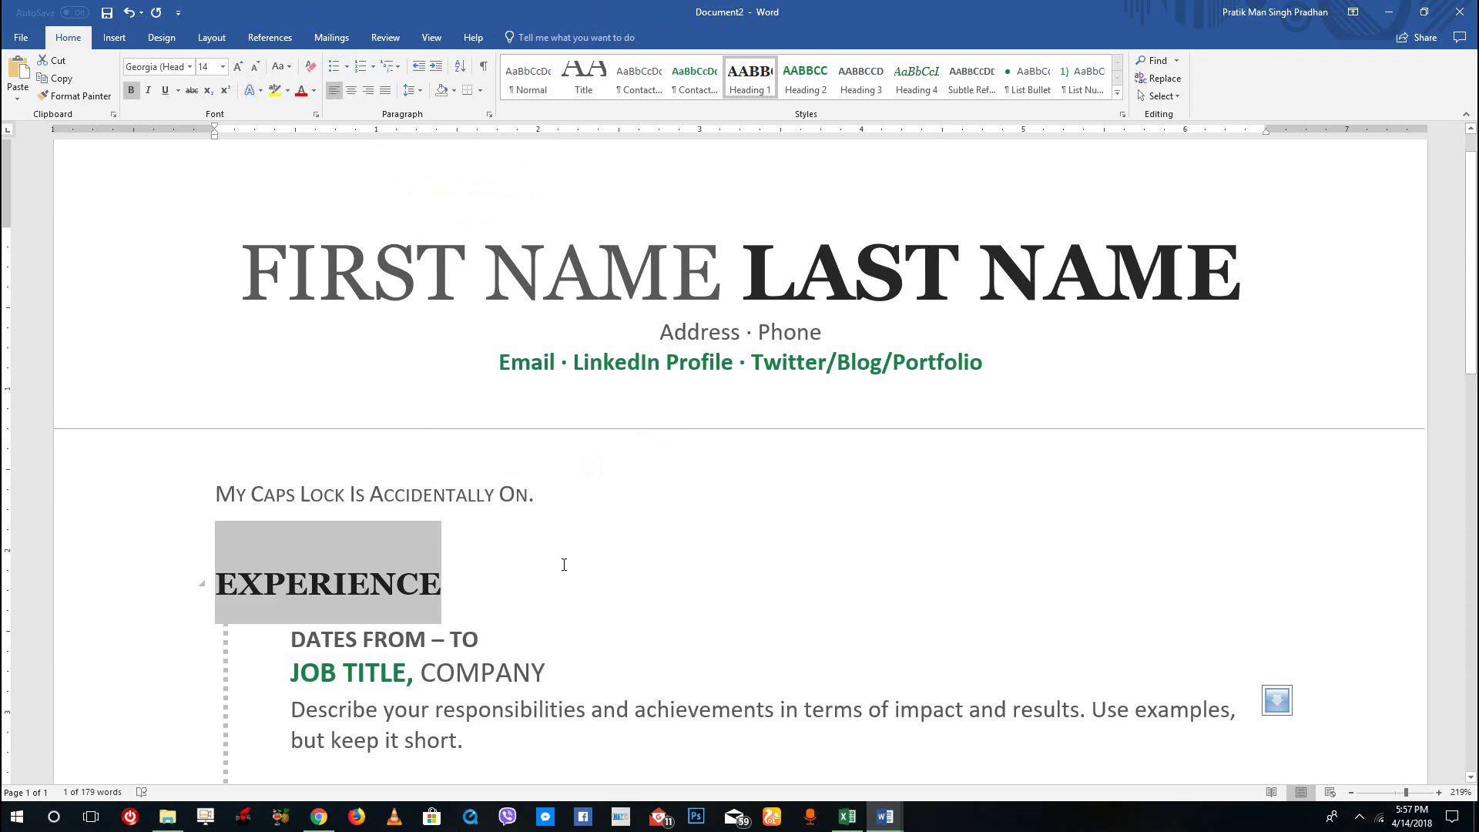